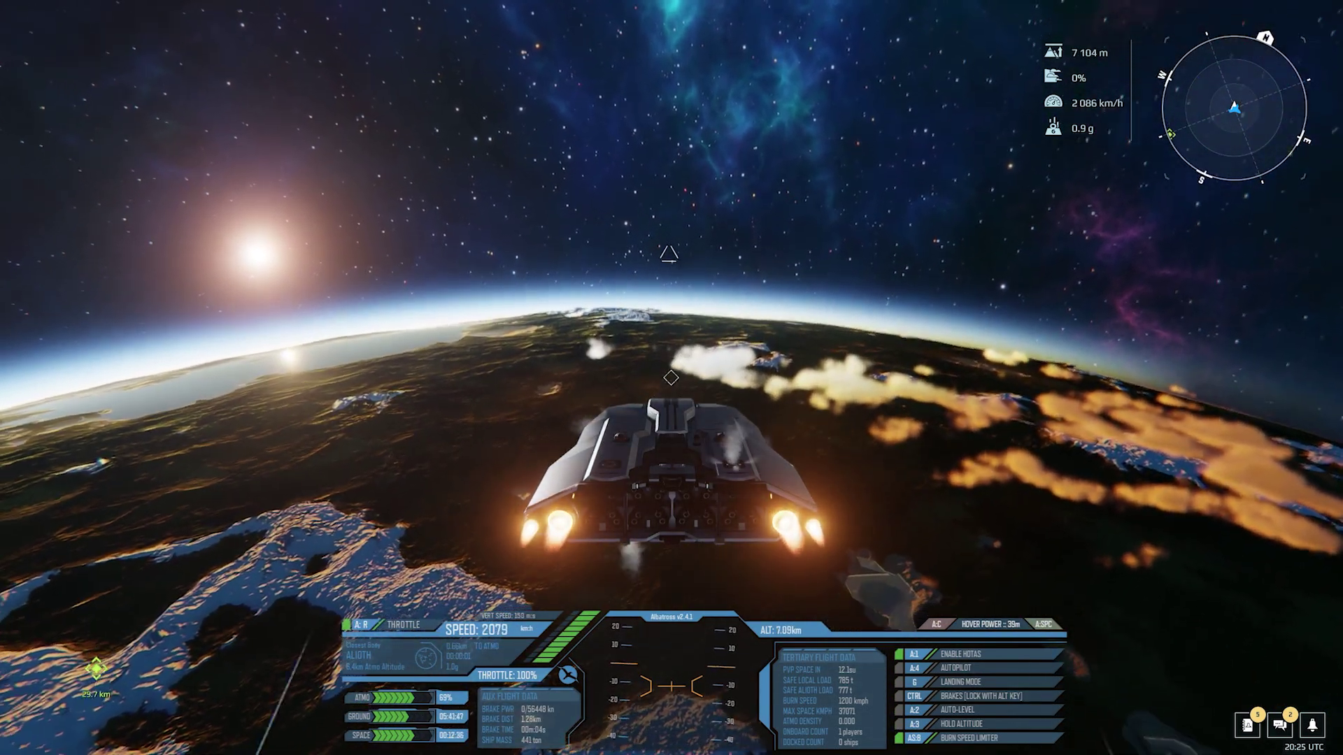
Roll the ship into a steep bank while flying over the planet.
key(a)
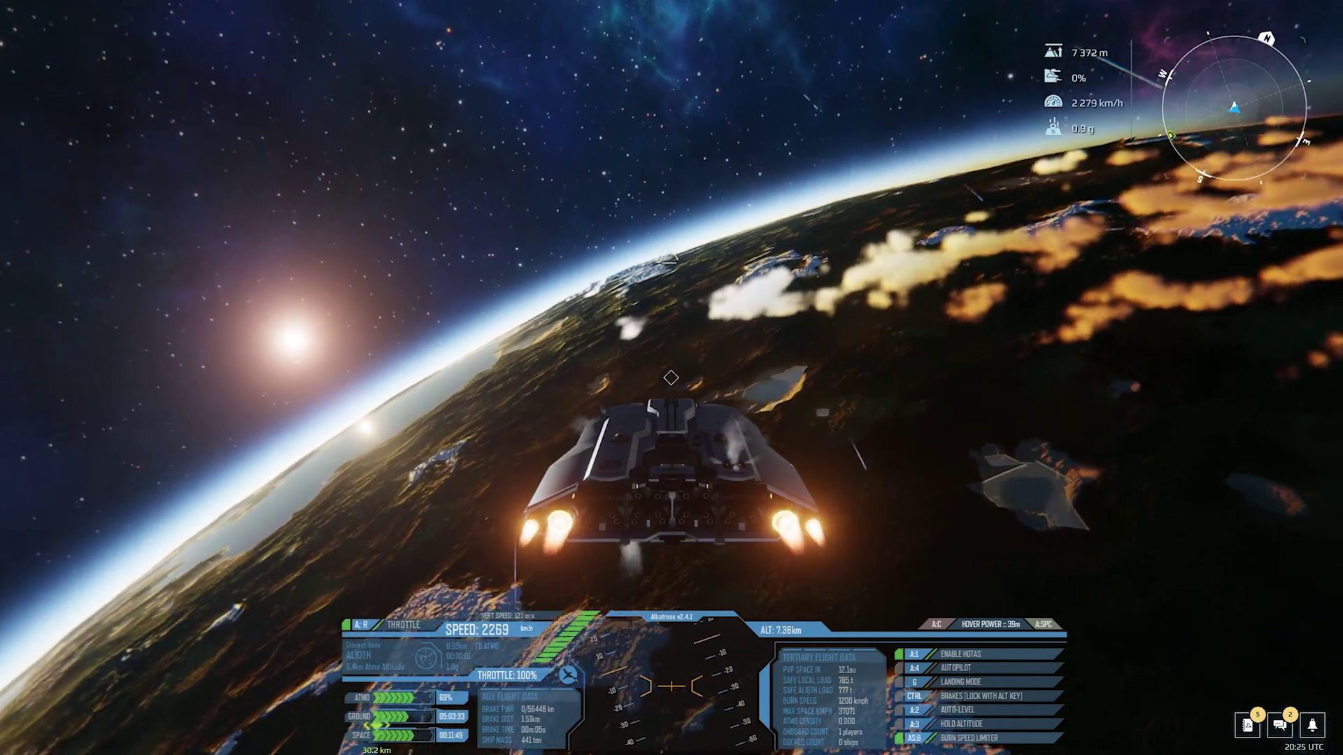
key(a)
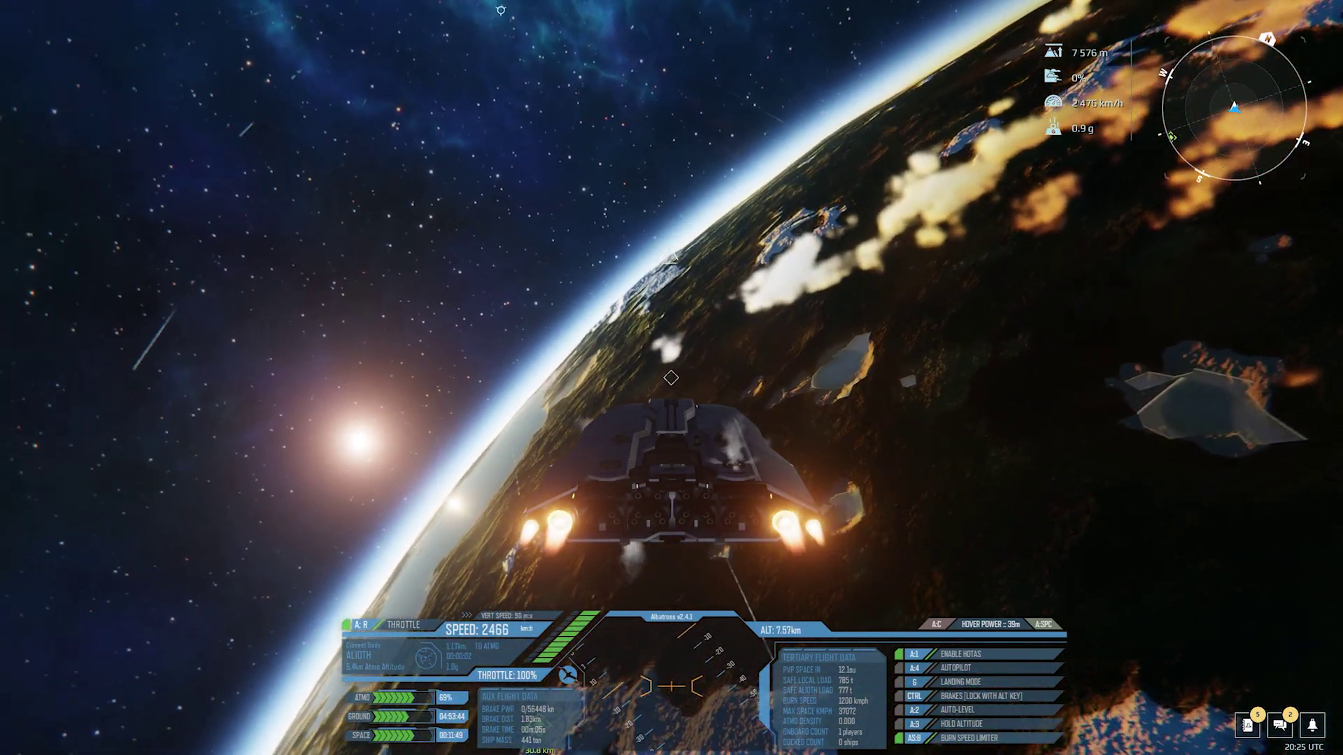
key(a)
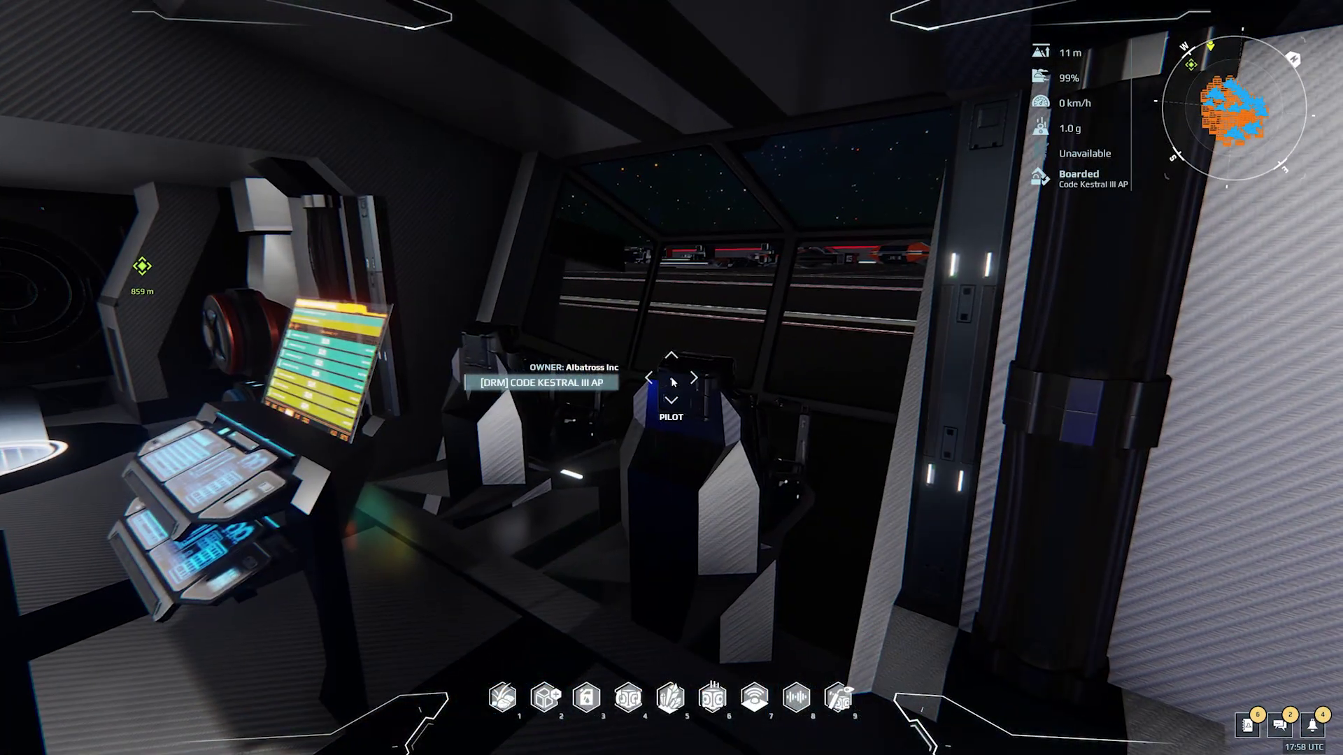
Set the control scheme of the pilot seat in the cockpit to Keyboard.
right_click(671, 381)
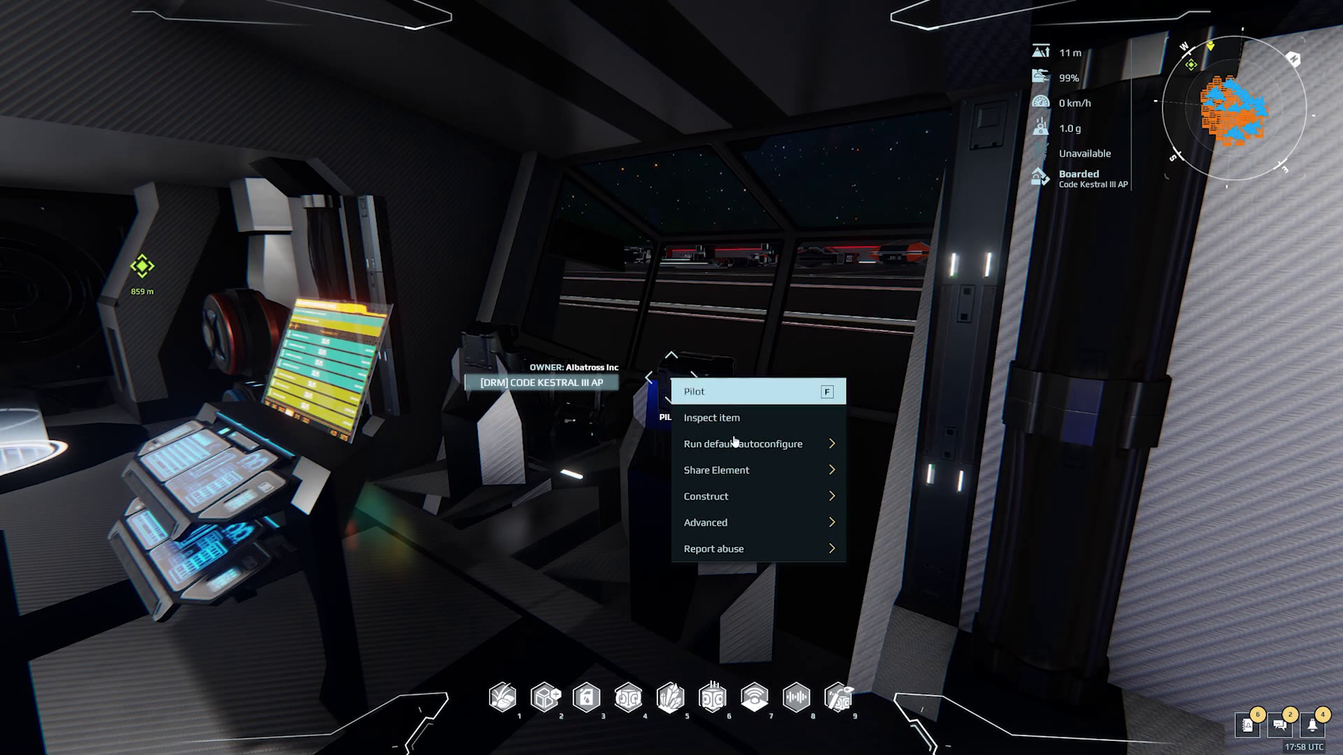
mouse_move(785, 524)
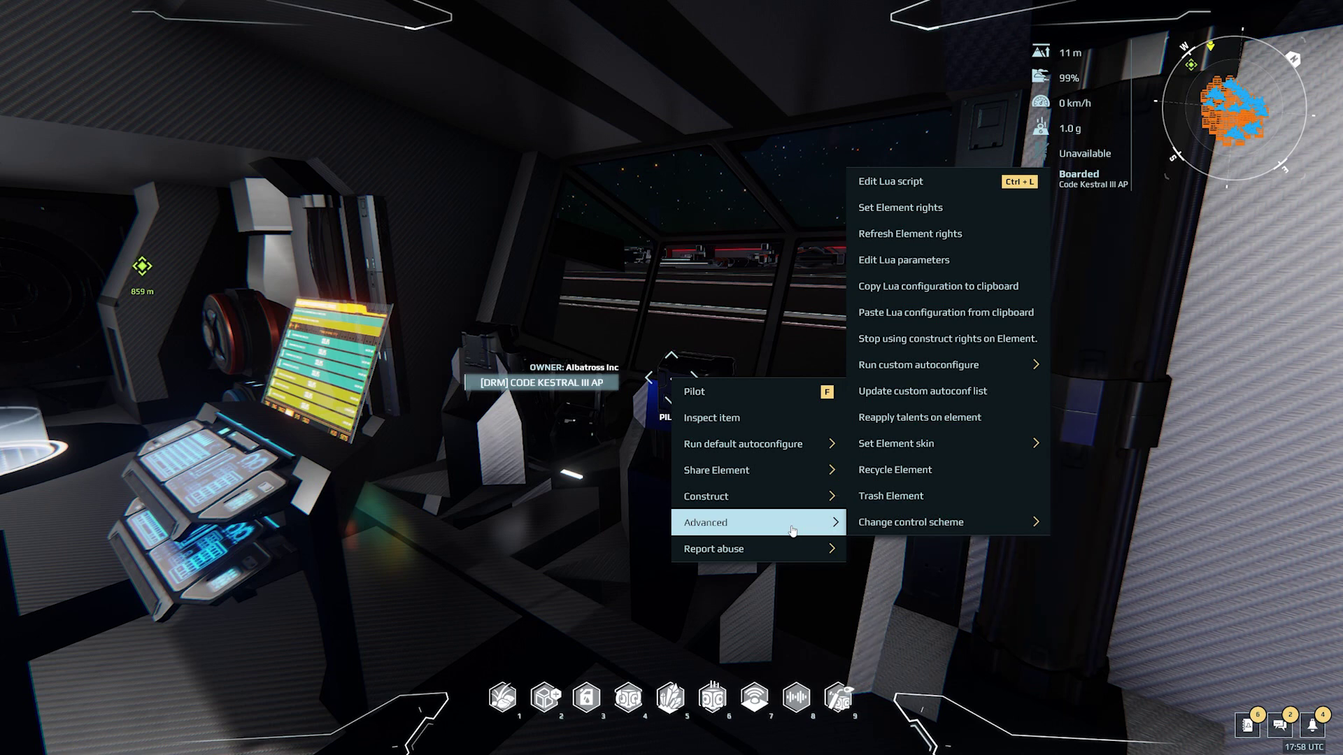
mouse_move(902, 529)
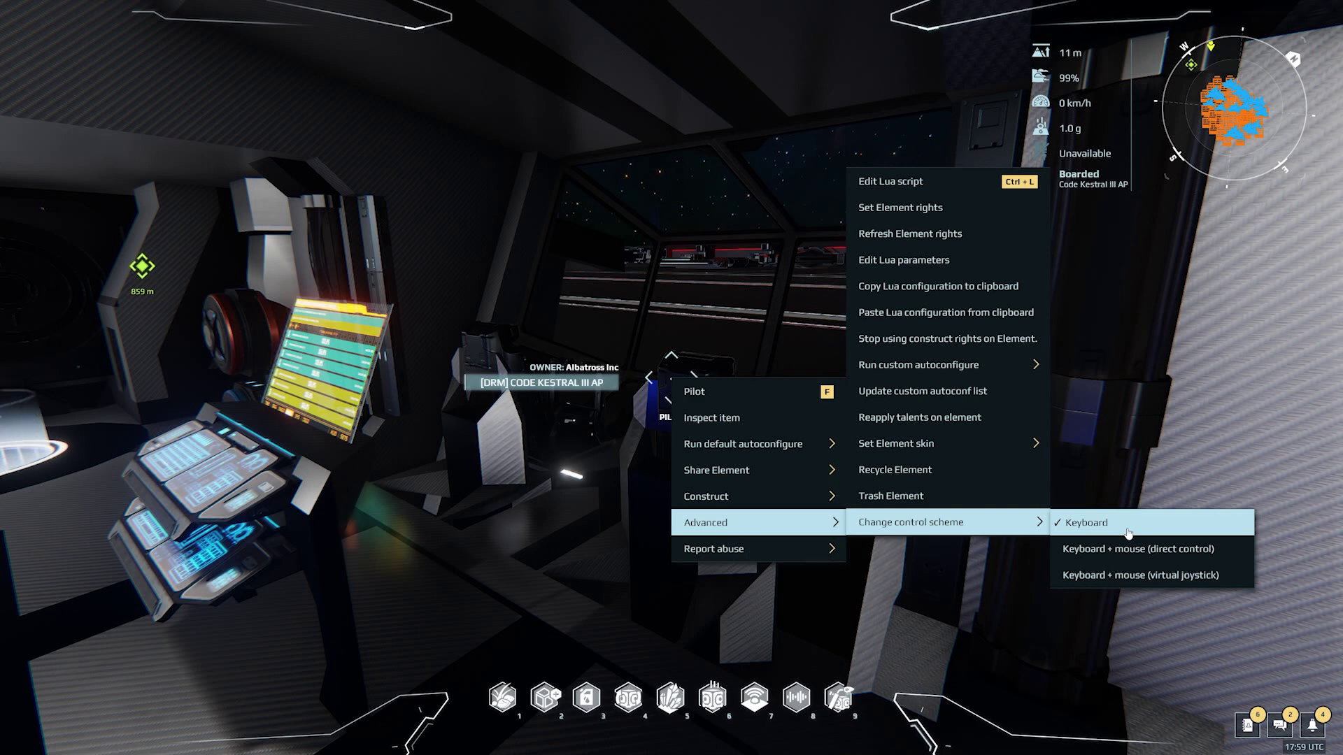
click(1128, 533)
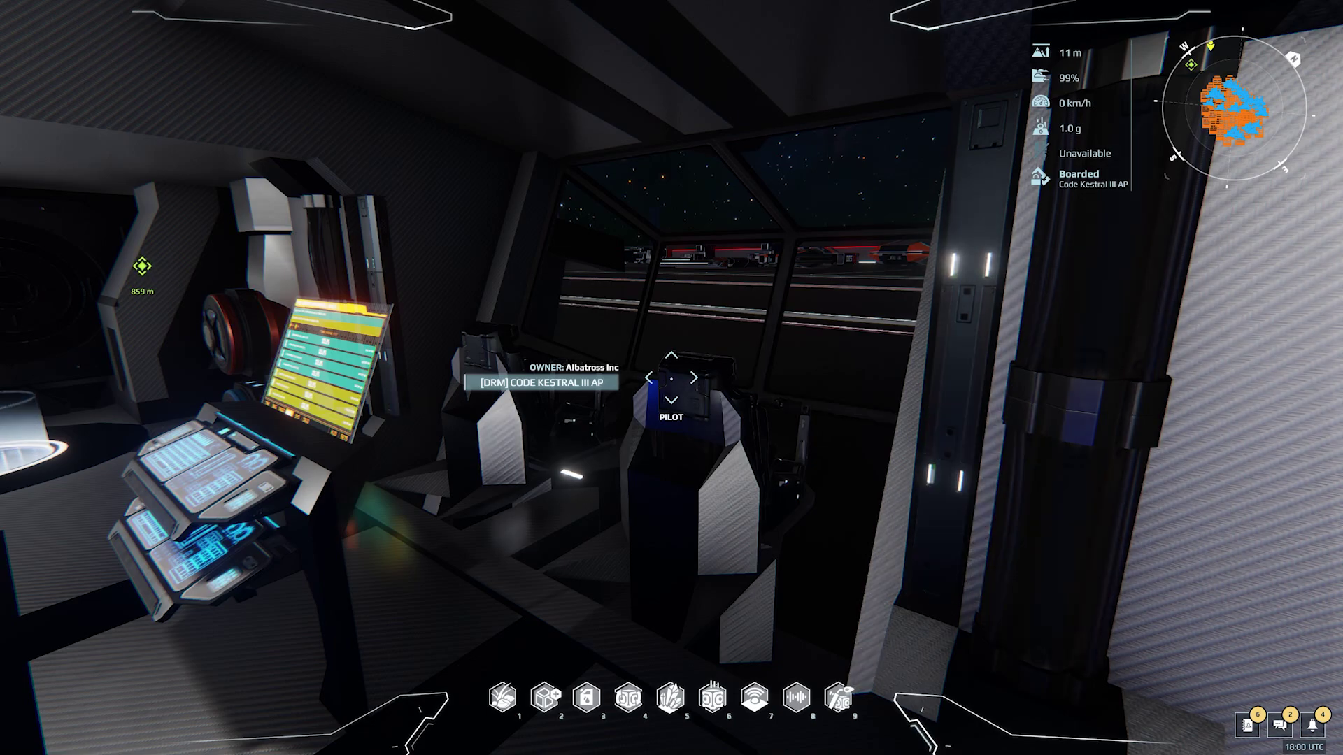
Examine the control keybinding categories in the game settings, including the Flying Construct bindings for piloting.
key(Escape)
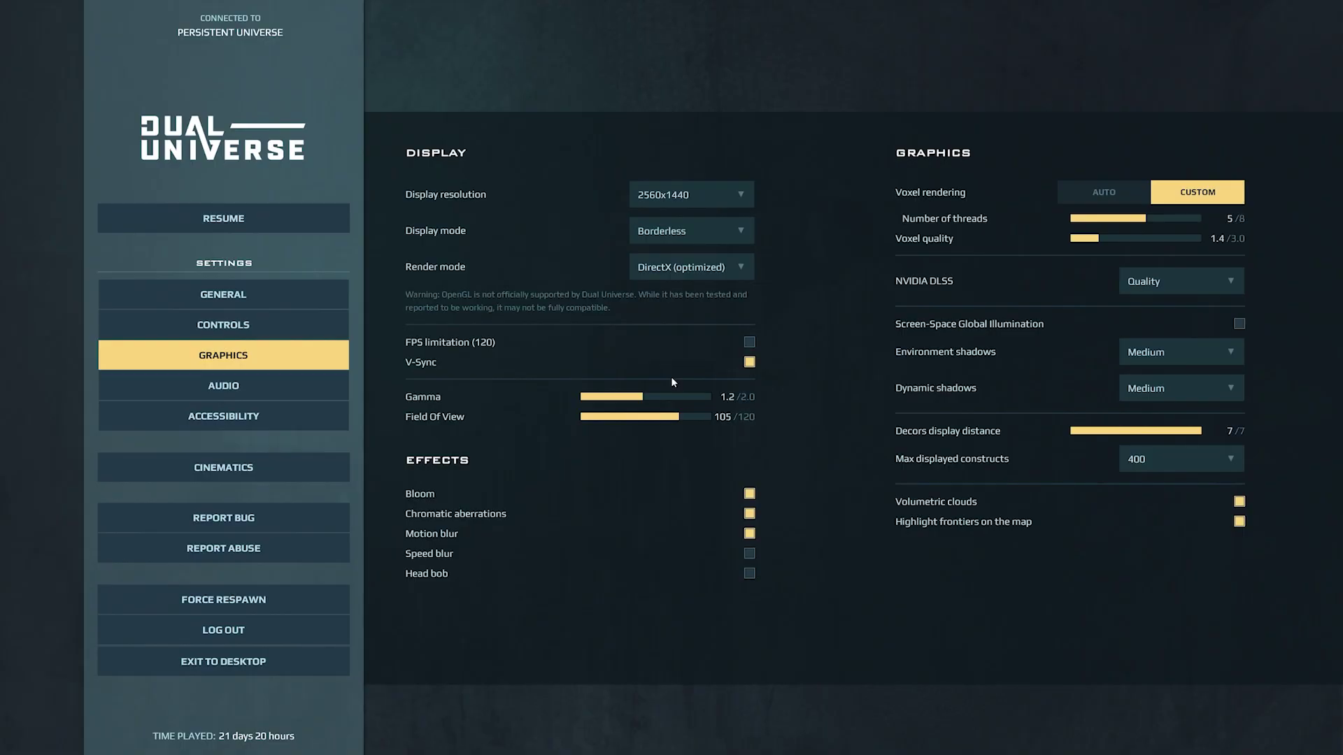
click(295, 326)
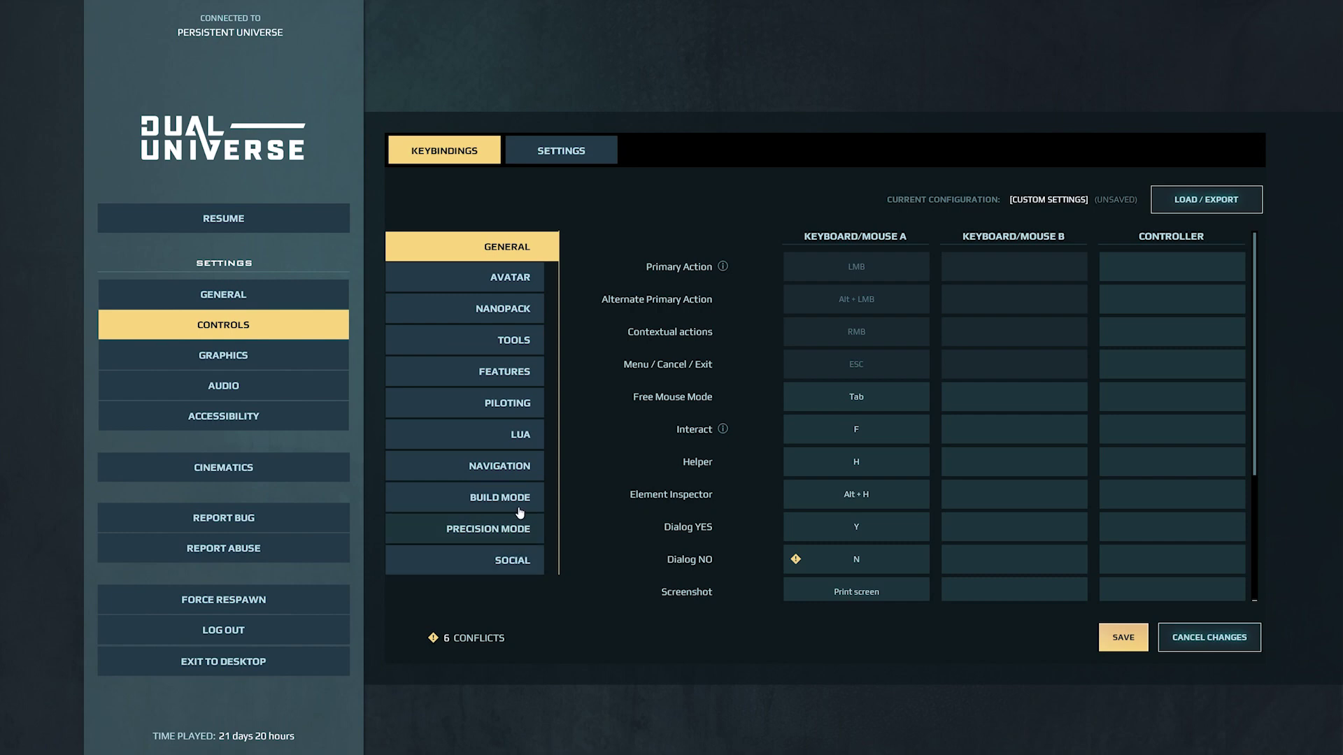
click(514, 287)
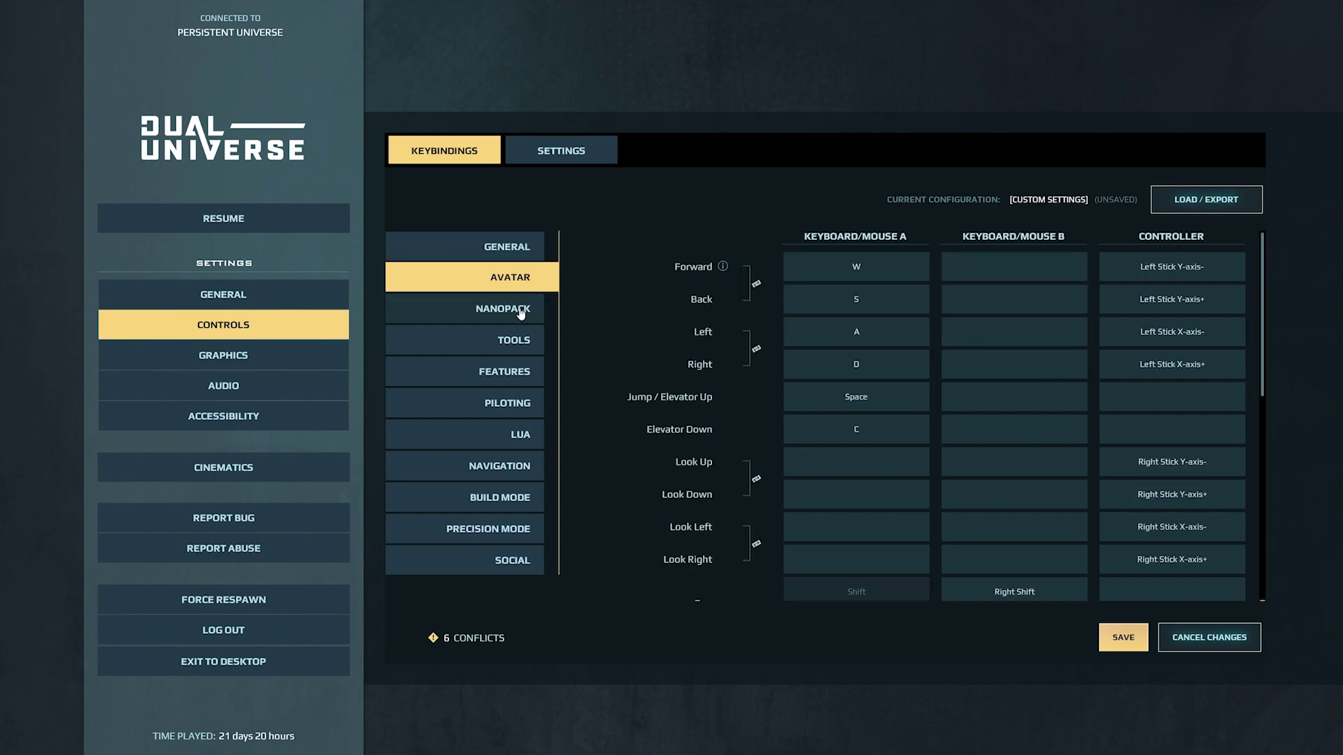
click(523, 398)
click(521, 458)
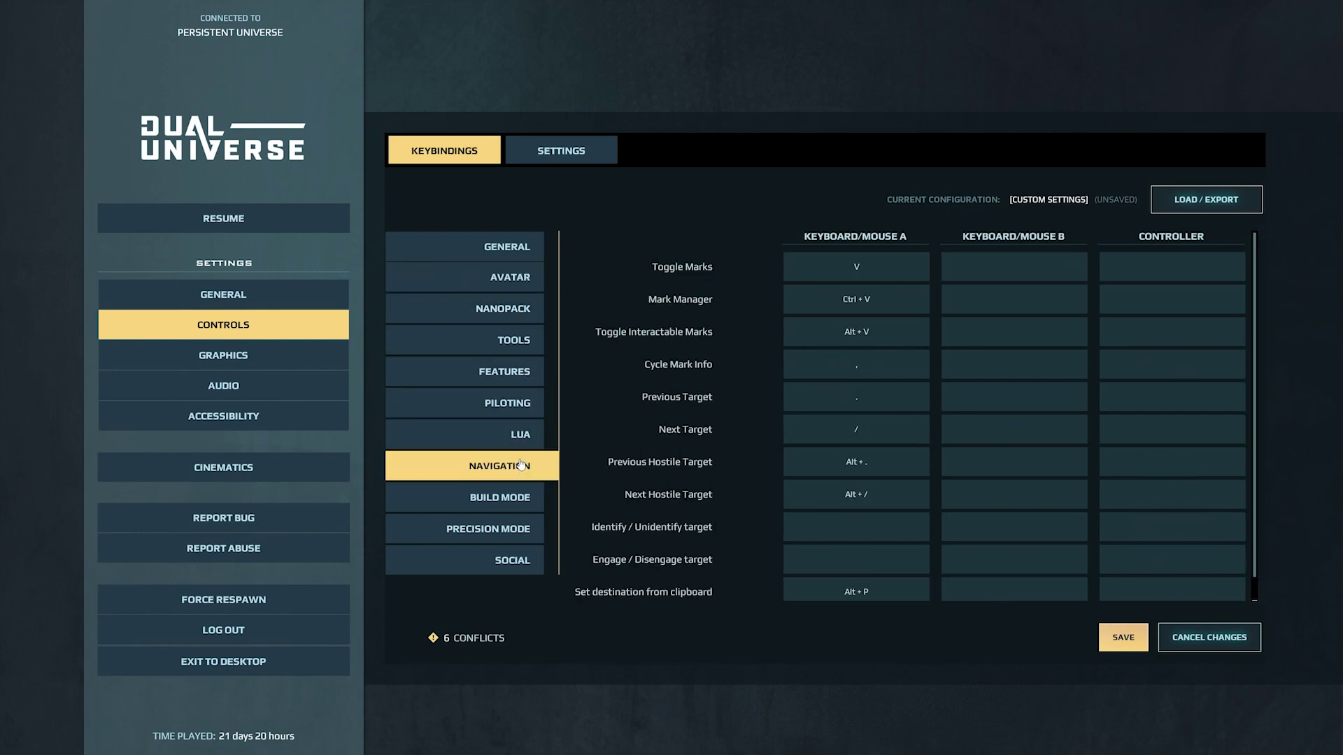
click(513, 498)
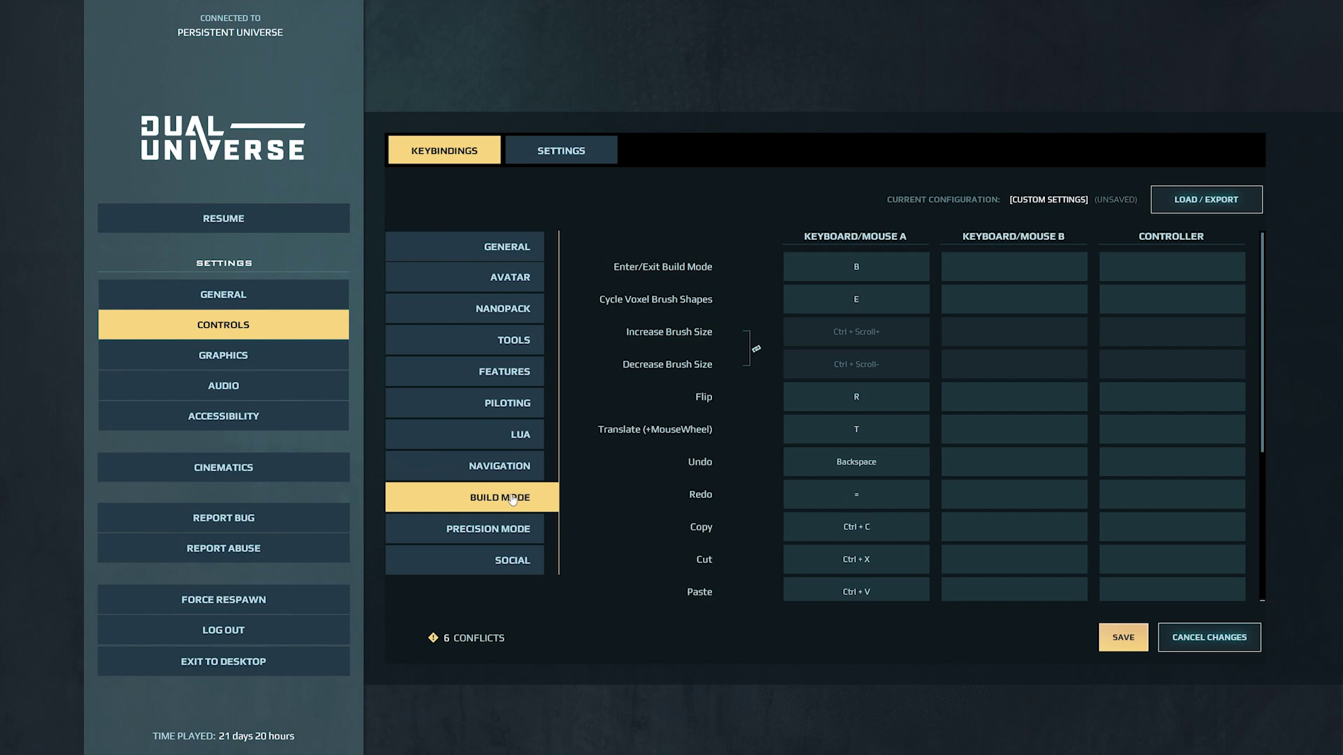
click(515, 530)
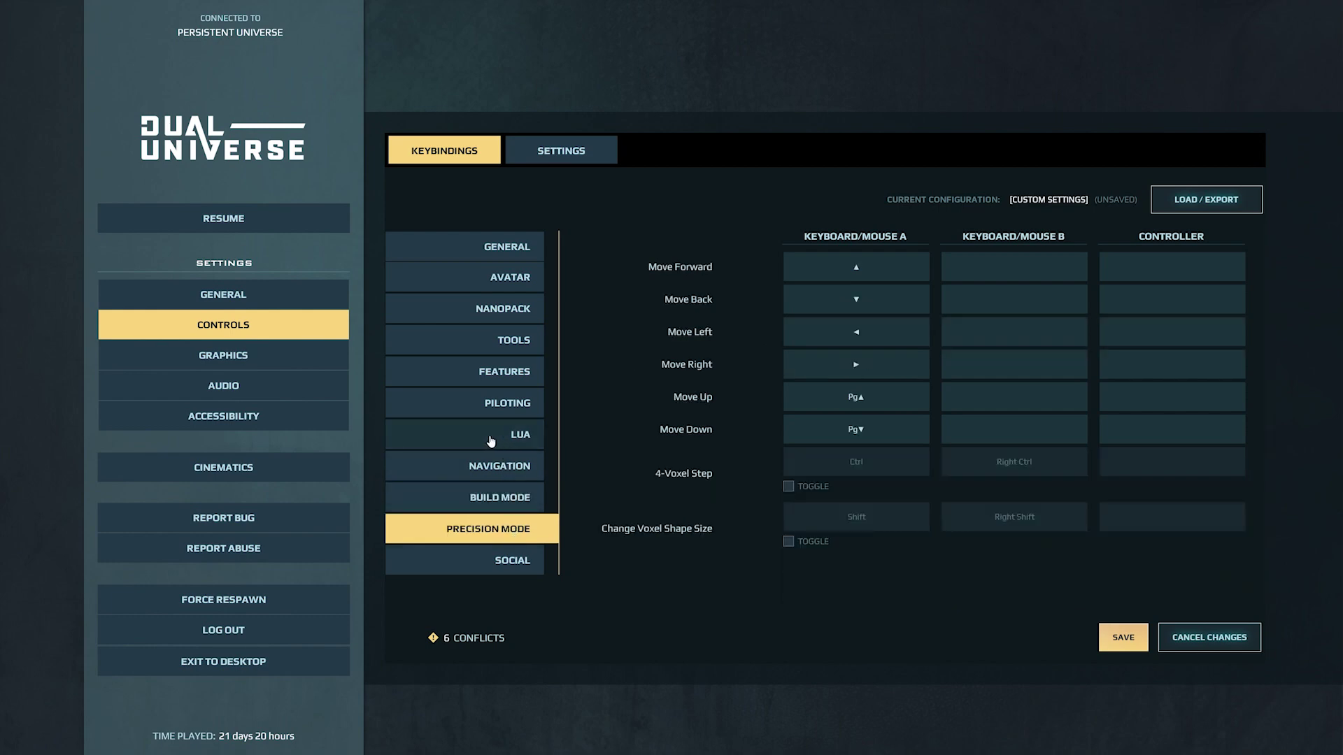
click(461, 443)
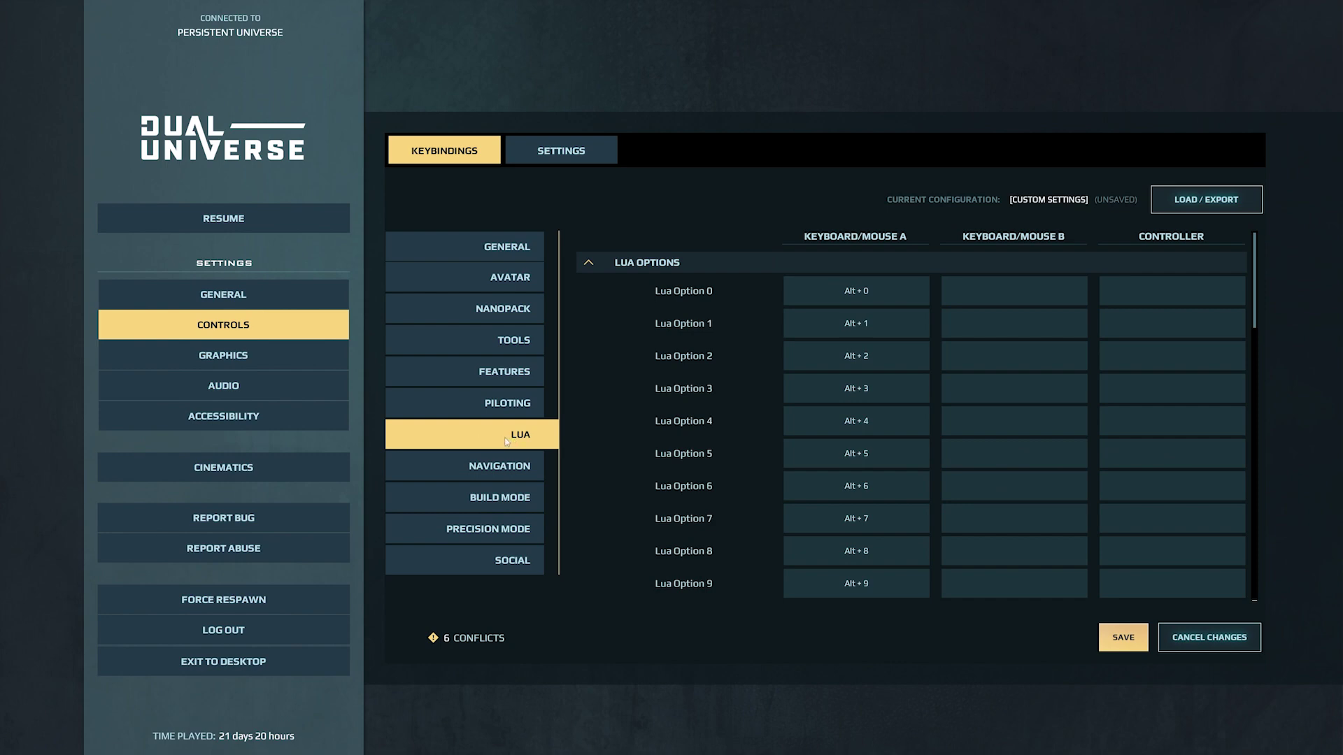
click(480, 413)
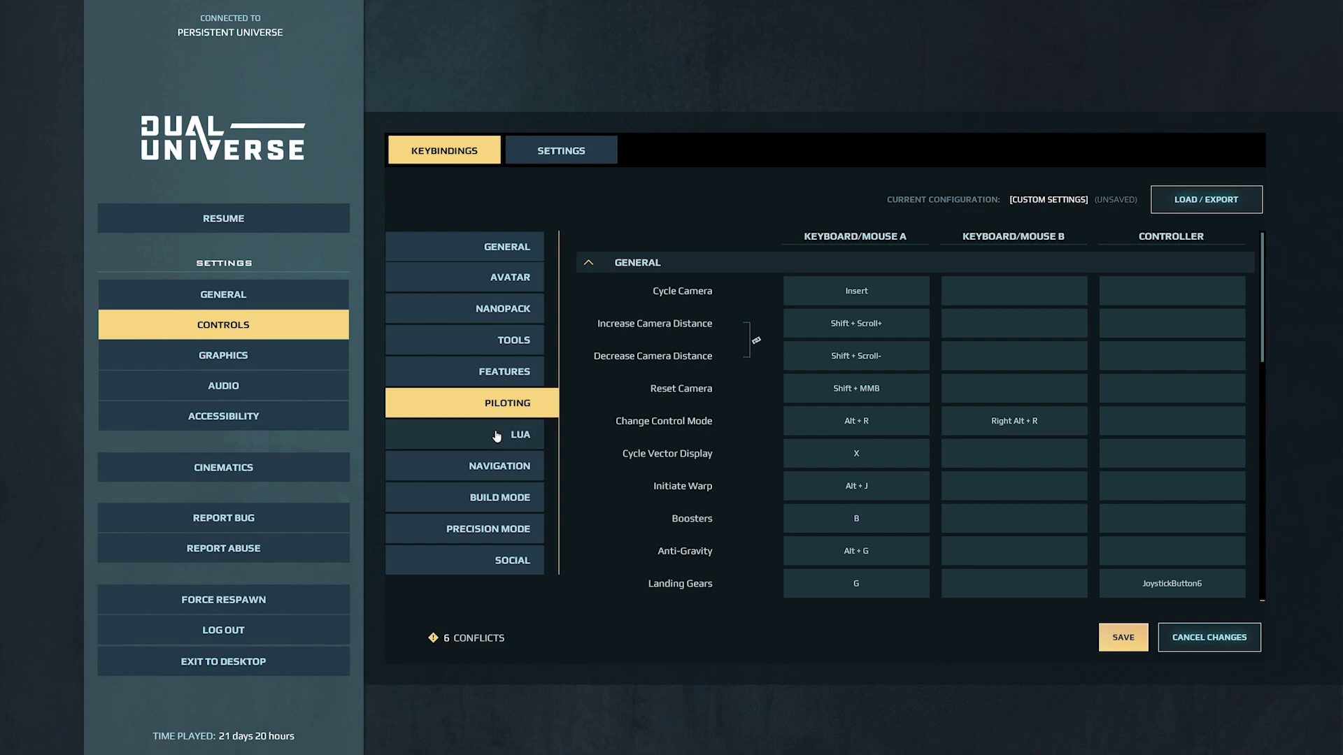
scroll(612, 484, down, 7)
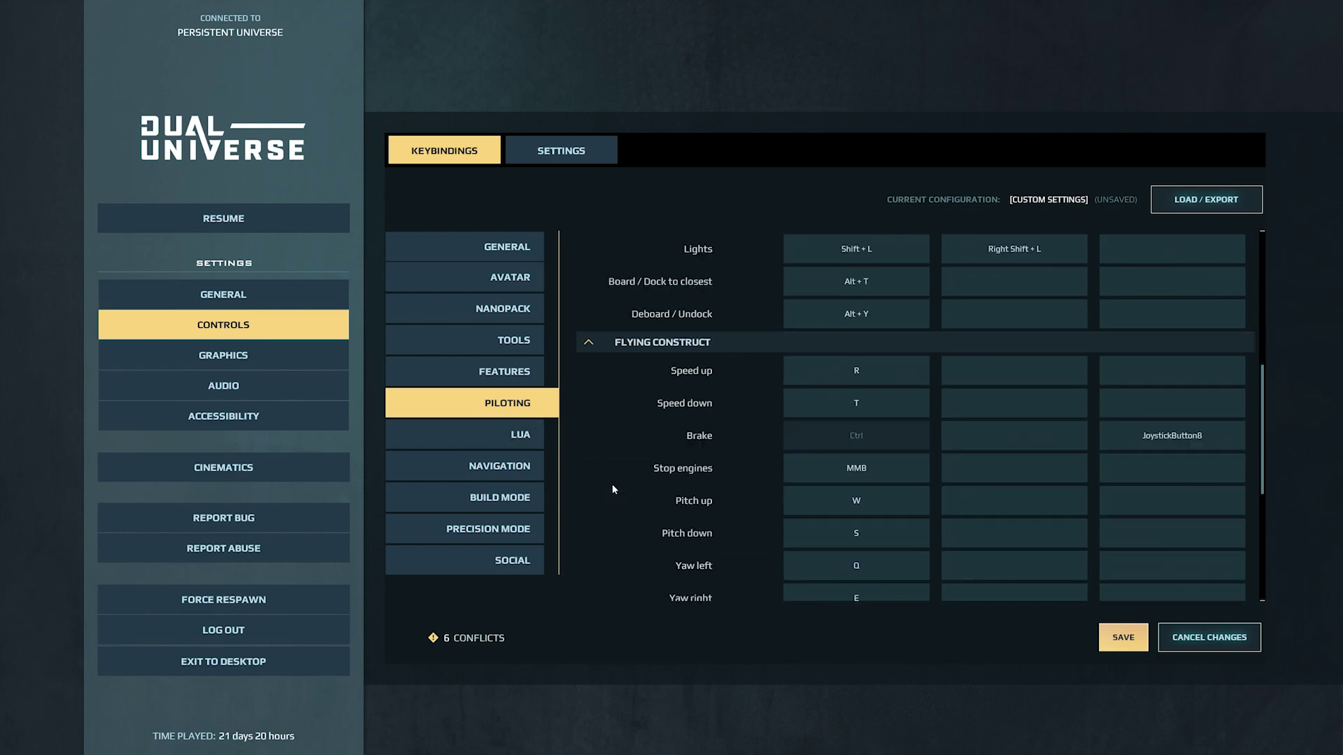
scroll(611, 484, down, 3)
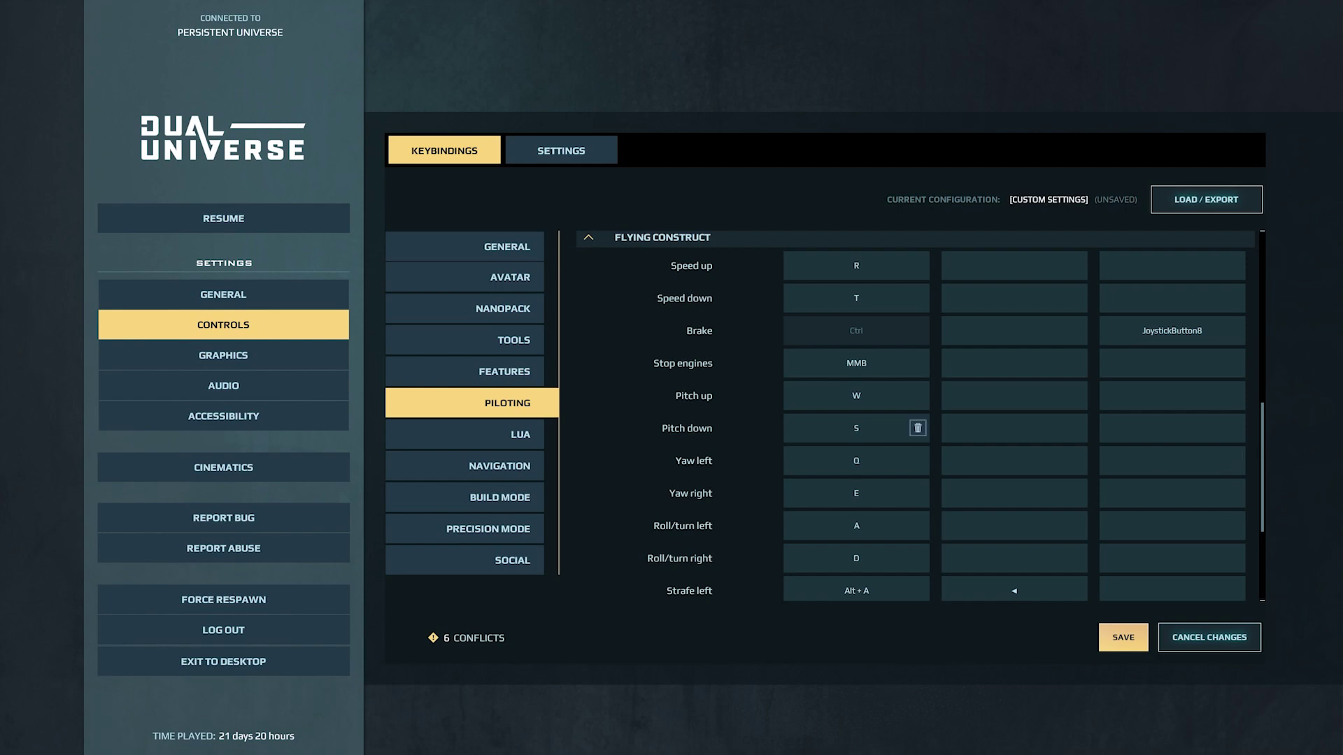
Bind the controller input of Lua Axis 0, the roll axis, to JoystickAxis0+ in the Lua keybindings.
click(529, 437)
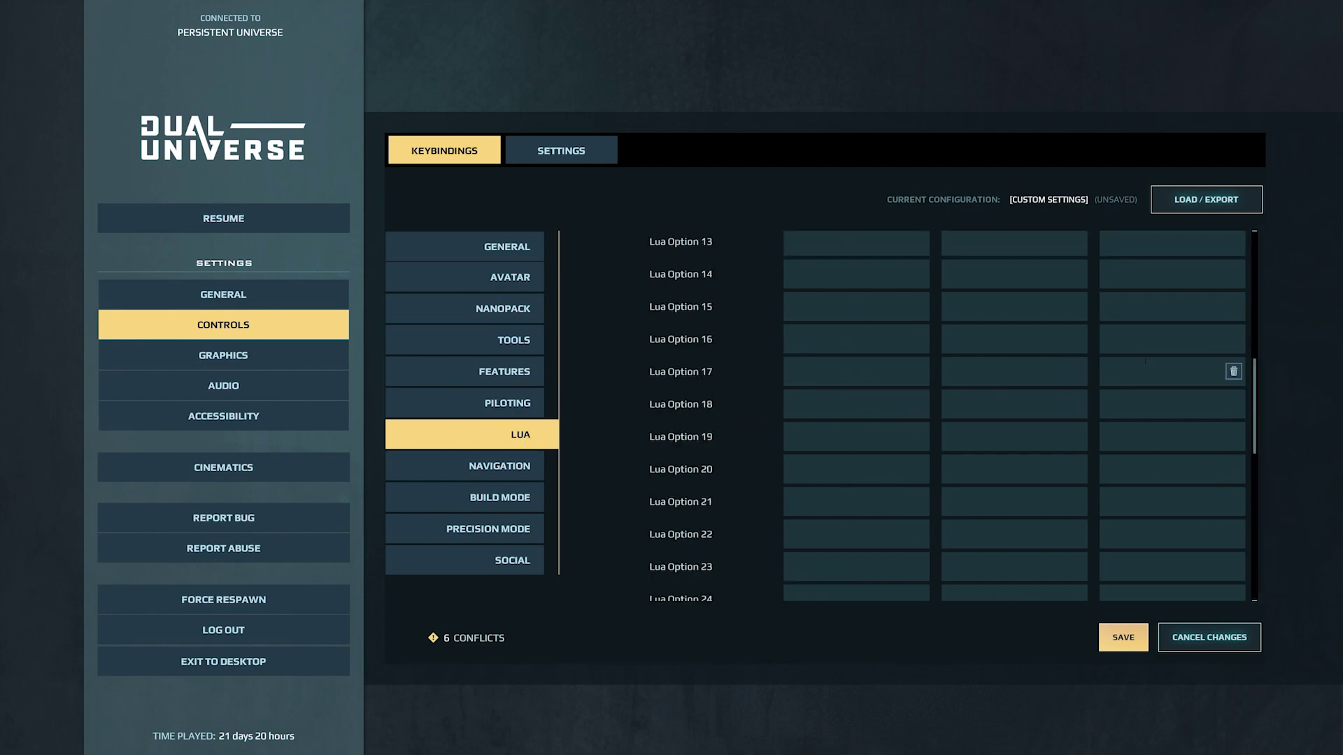
drag(1255, 357, 1260, 257)
scroll(1046, 308, up, 3)
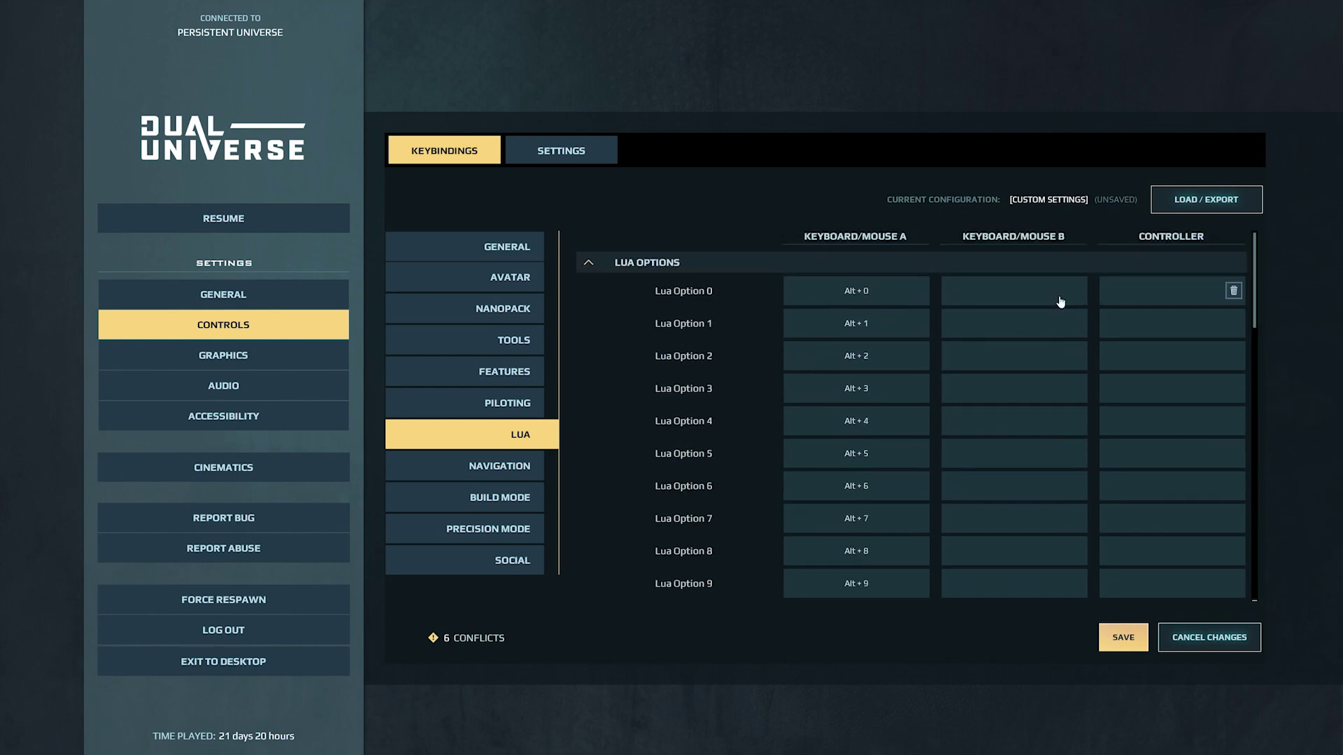
drag(1257, 293, 1252, 548)
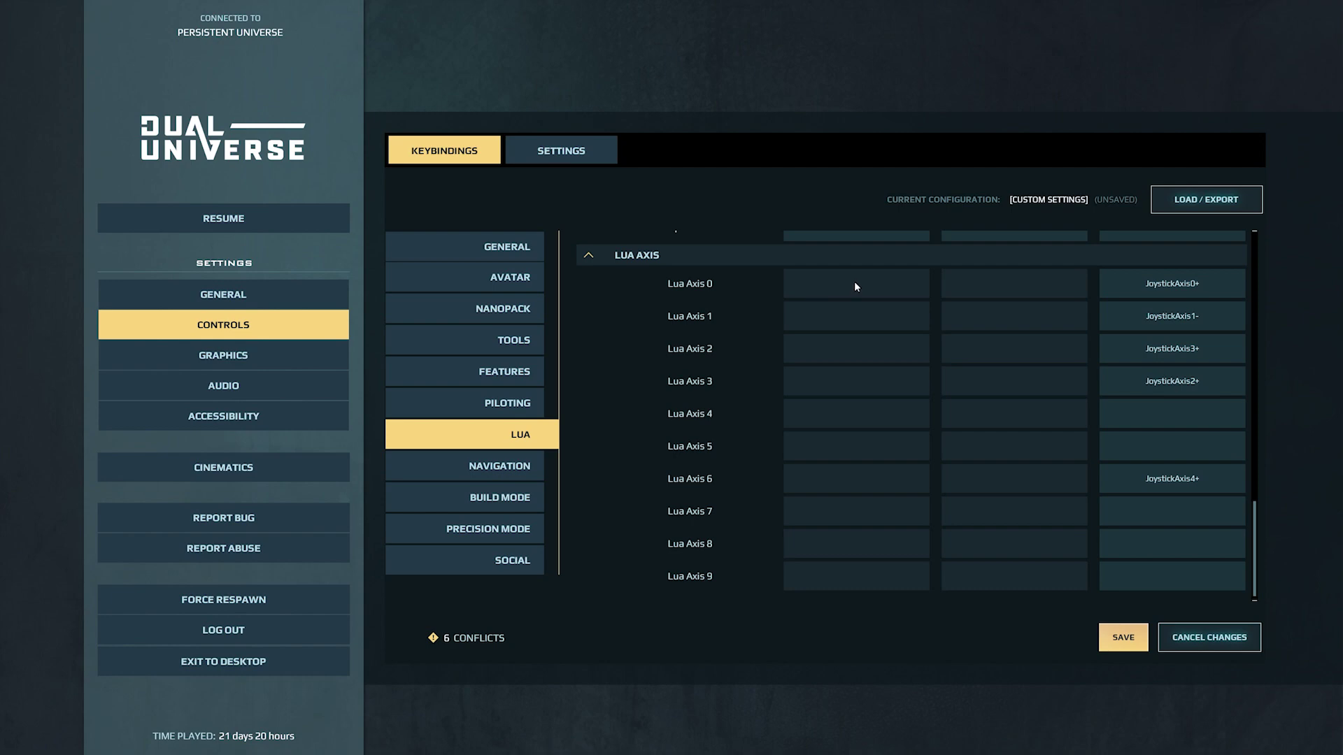
click(919, 285)
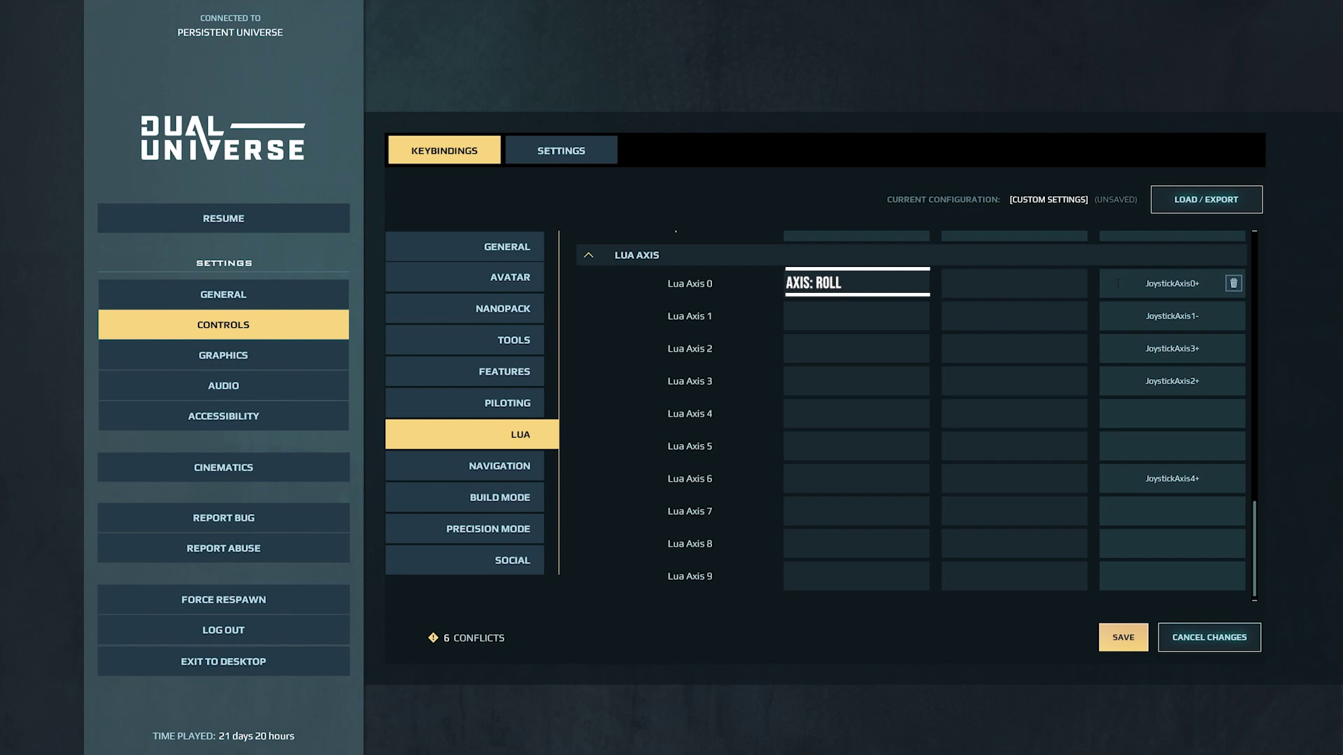
click(1117, 283)
Clear the controller bindings of Lua Axis 1, 2, 3 and 6.
click(1233, 316)
click(1233, 348)
click(1233, 381)
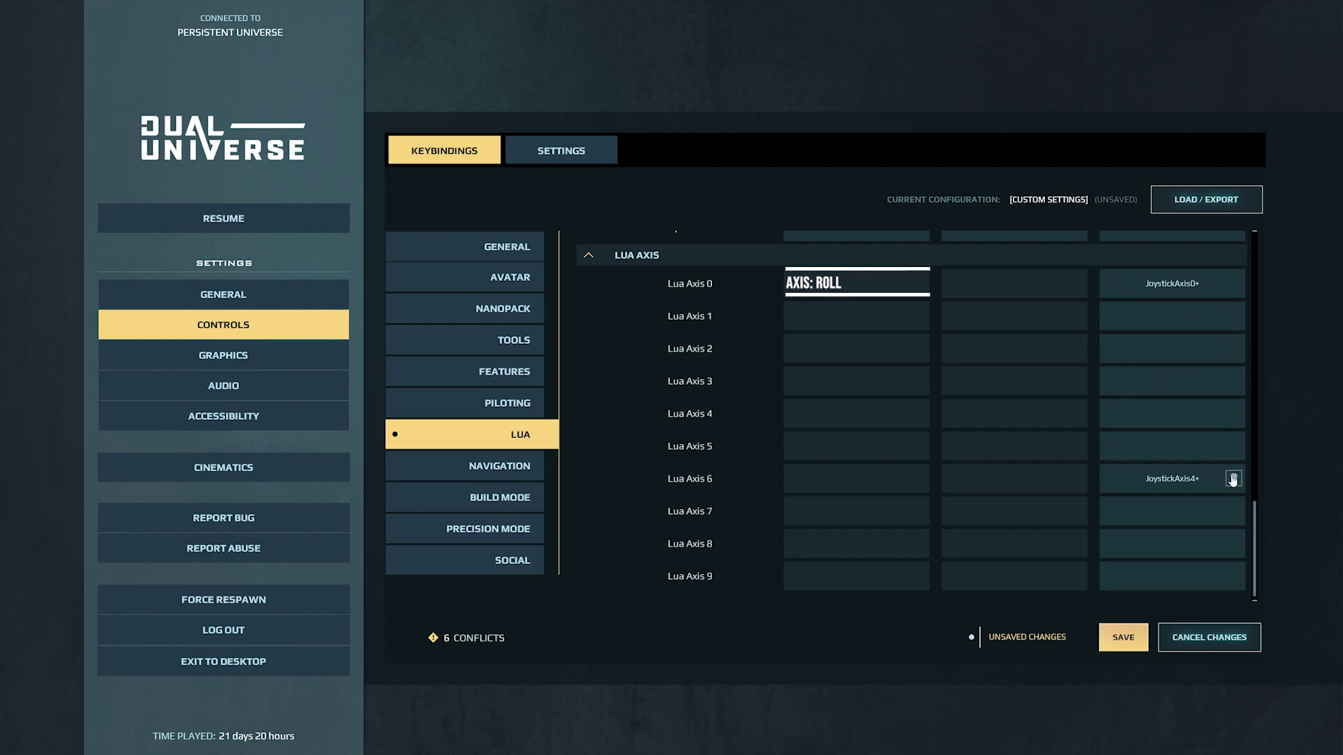
click(1233, 478)
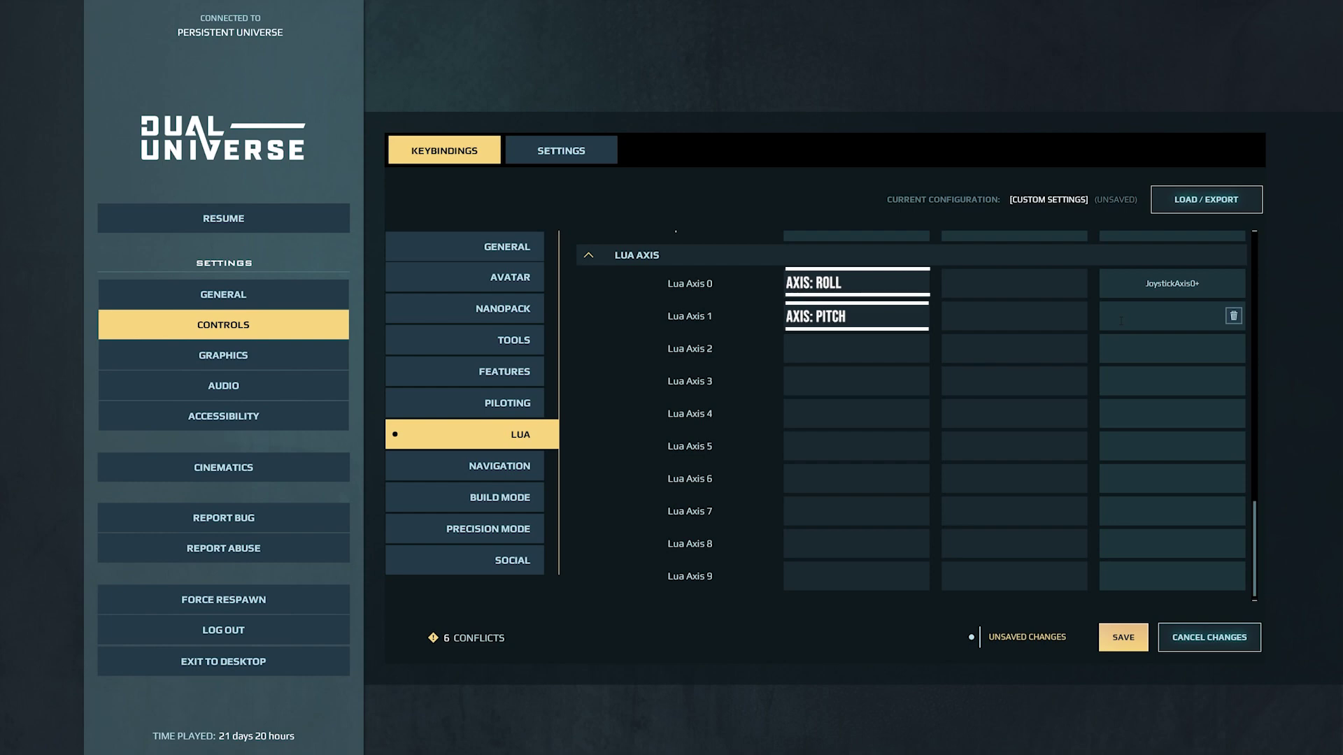
Bind the controller inputs of Lua Axis 1 to JoystickAxis1-, Lua Axis 2 to JoystickAxis3+ and Lua Axis 3 to JoystickAxis2-.
click(1120, 321)
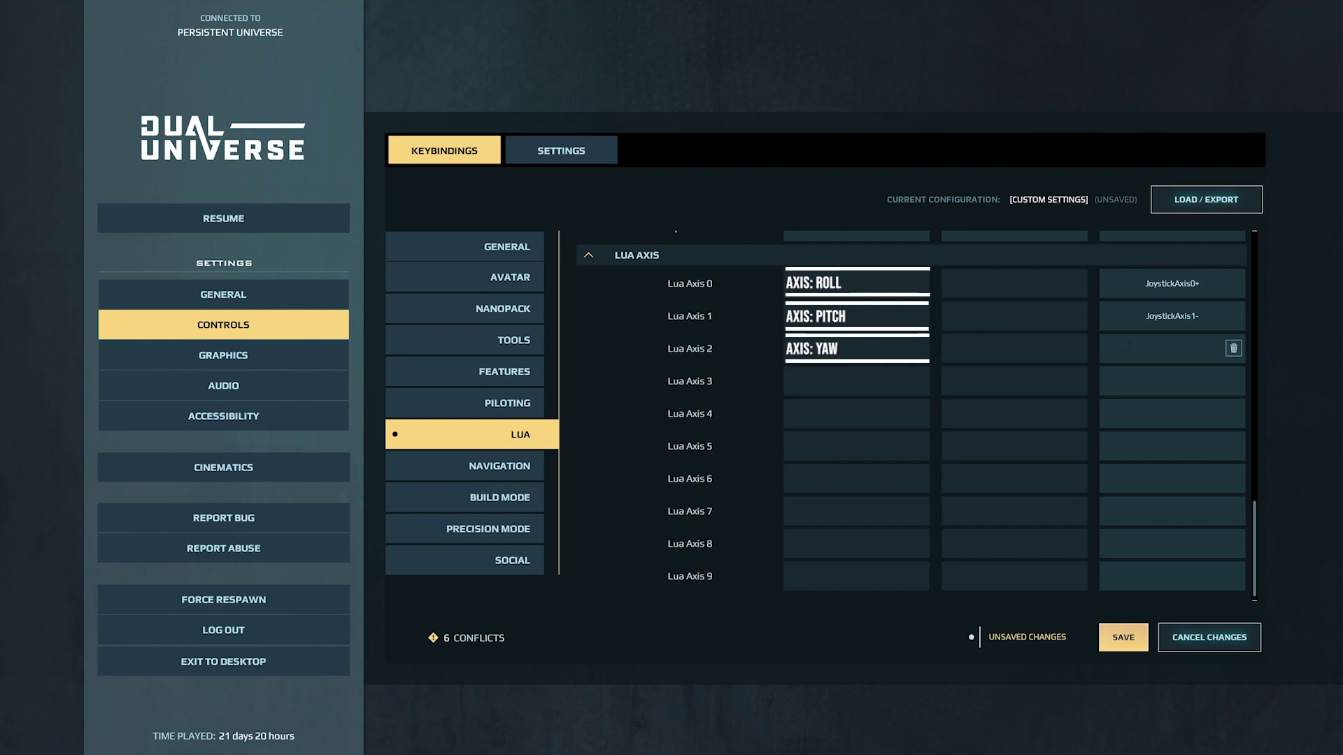
click(1129, 347)
mouse_move(1134, 384)
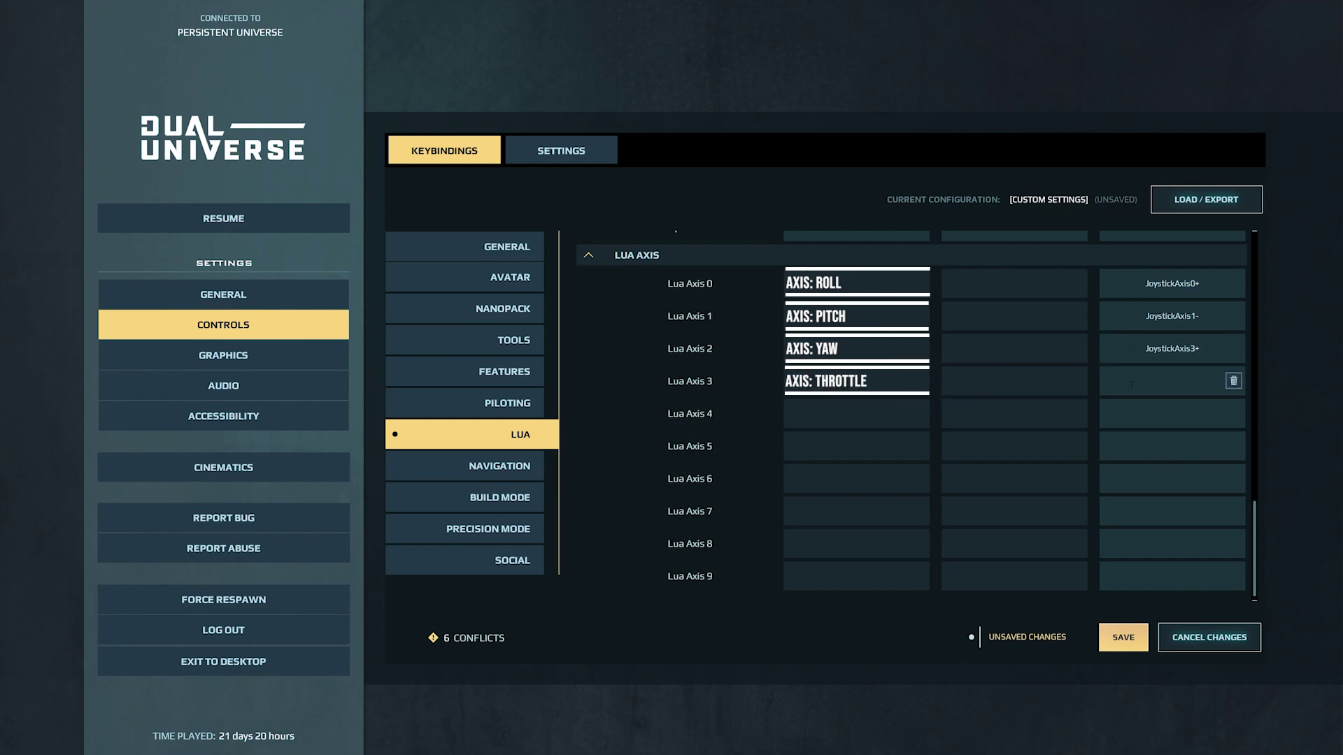
click(1131, 385)
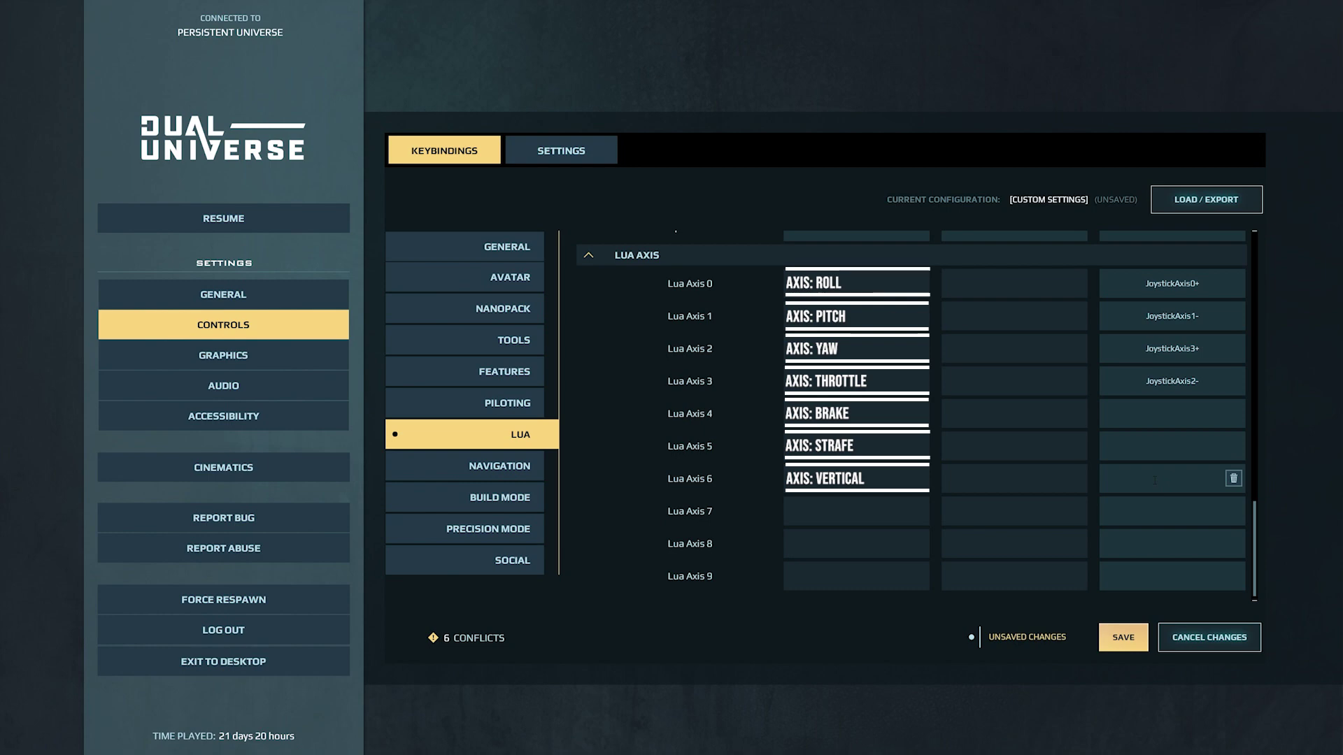
Bind the controller input of Lua Axis 6, the vertical axis, to JoystickAxis4+ and save the keybindings.
click(1154, 480)
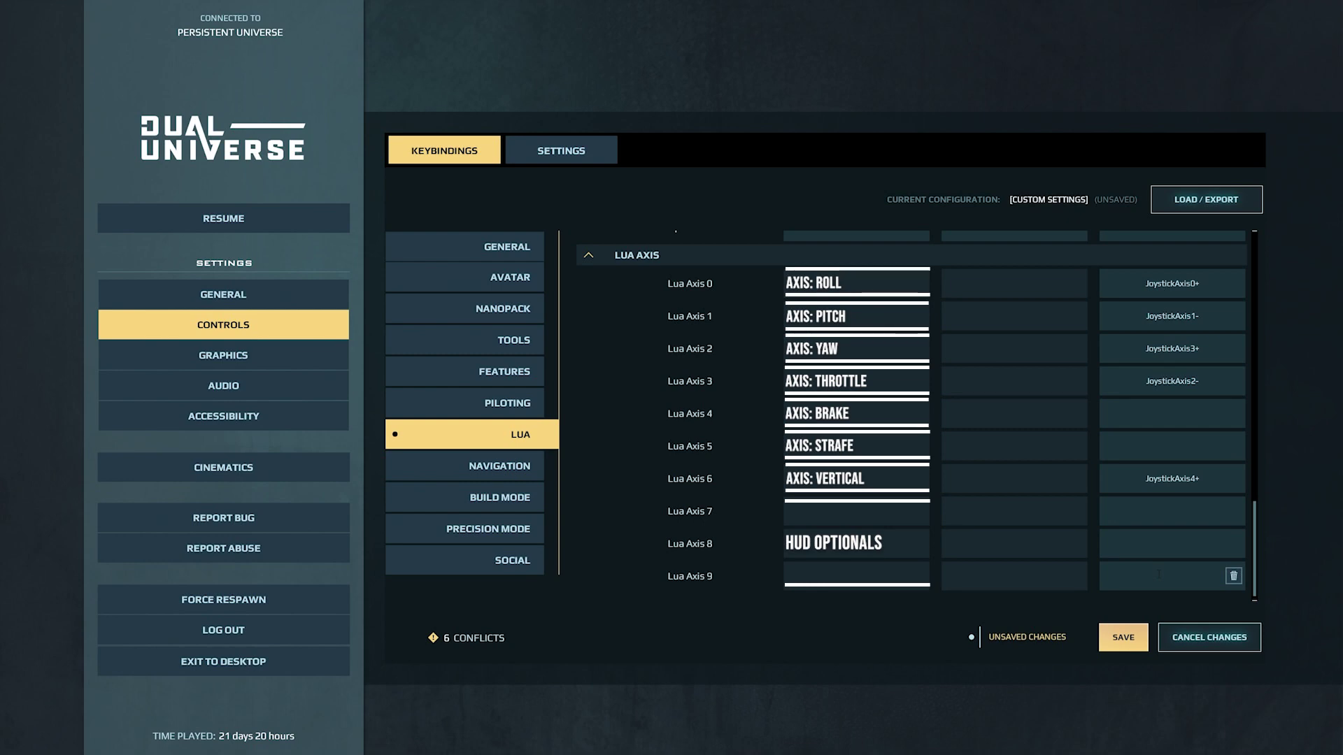
mouse_move(1152, 513)
click(1152, 512)
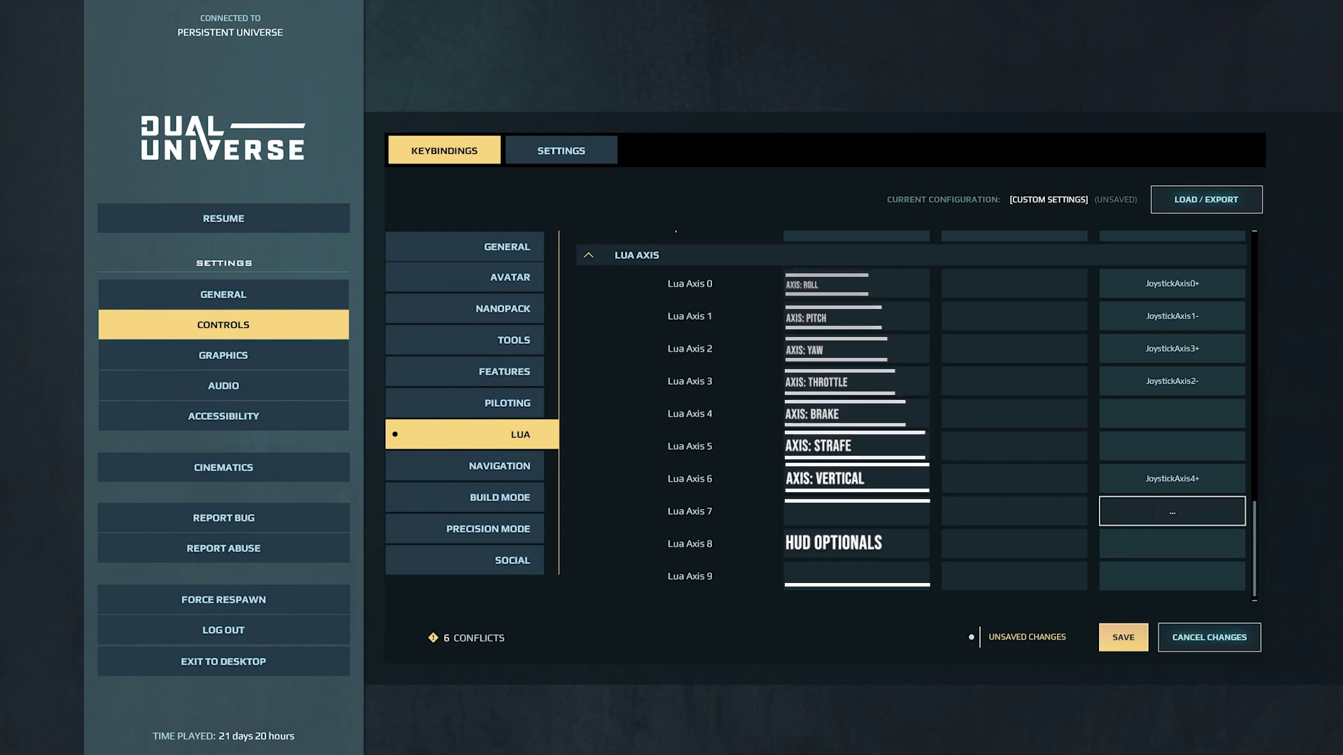
click(1120, 644)
click(1121, 644)
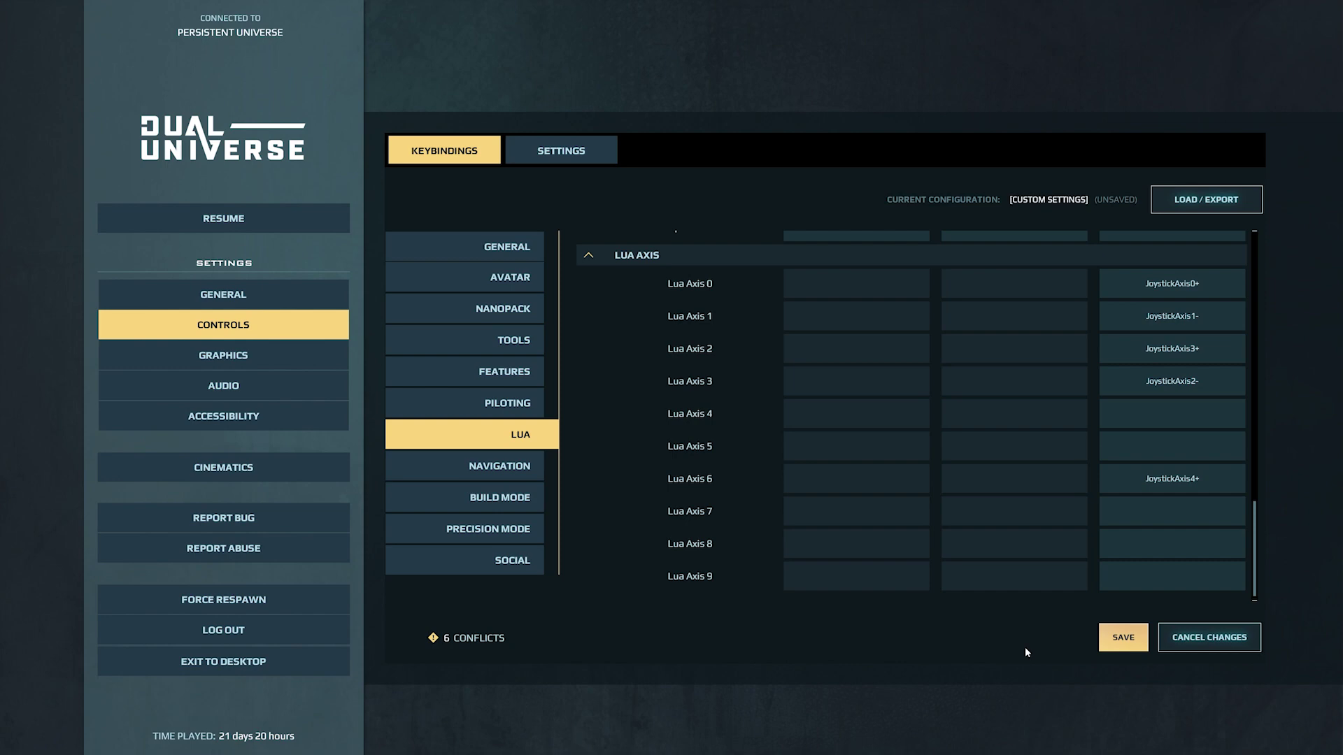
Bind the controller input of Lua Option 2 to JoystickButton4.
drag(1256, 531, 1255, 257)
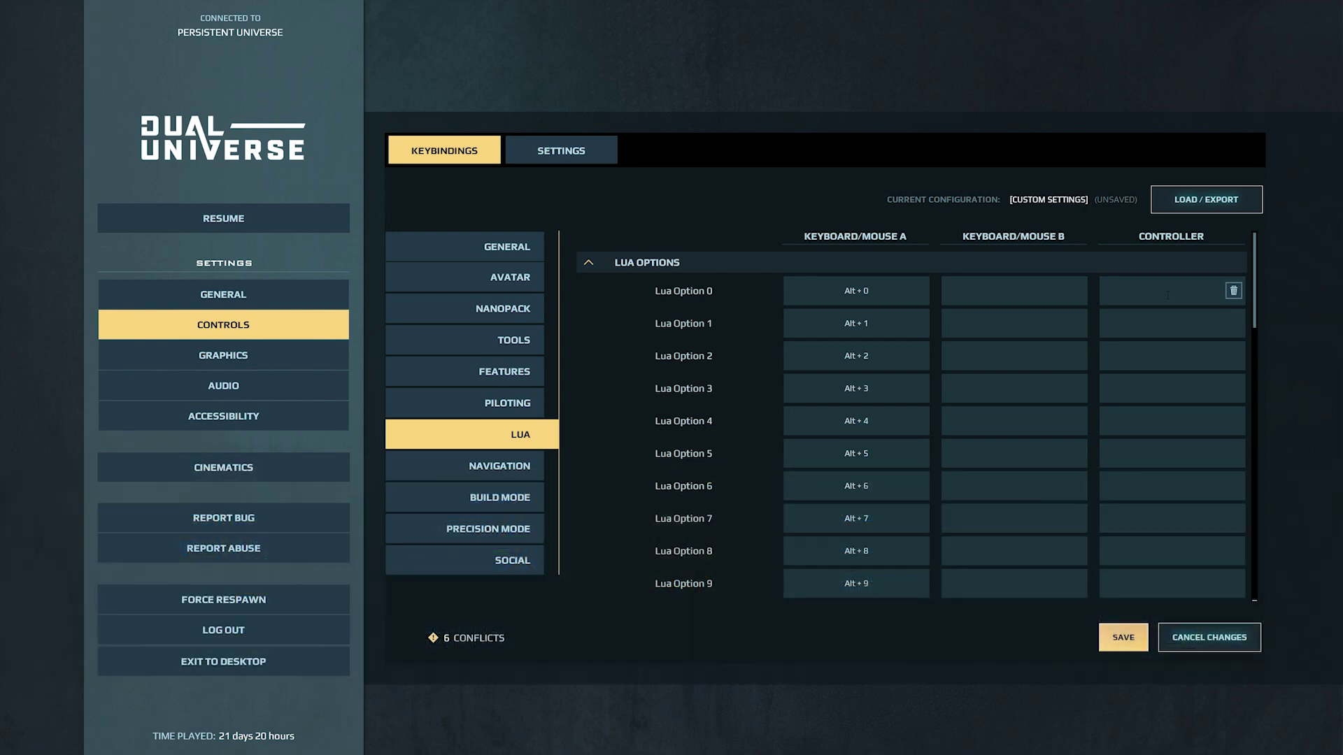
click(1164, 357)
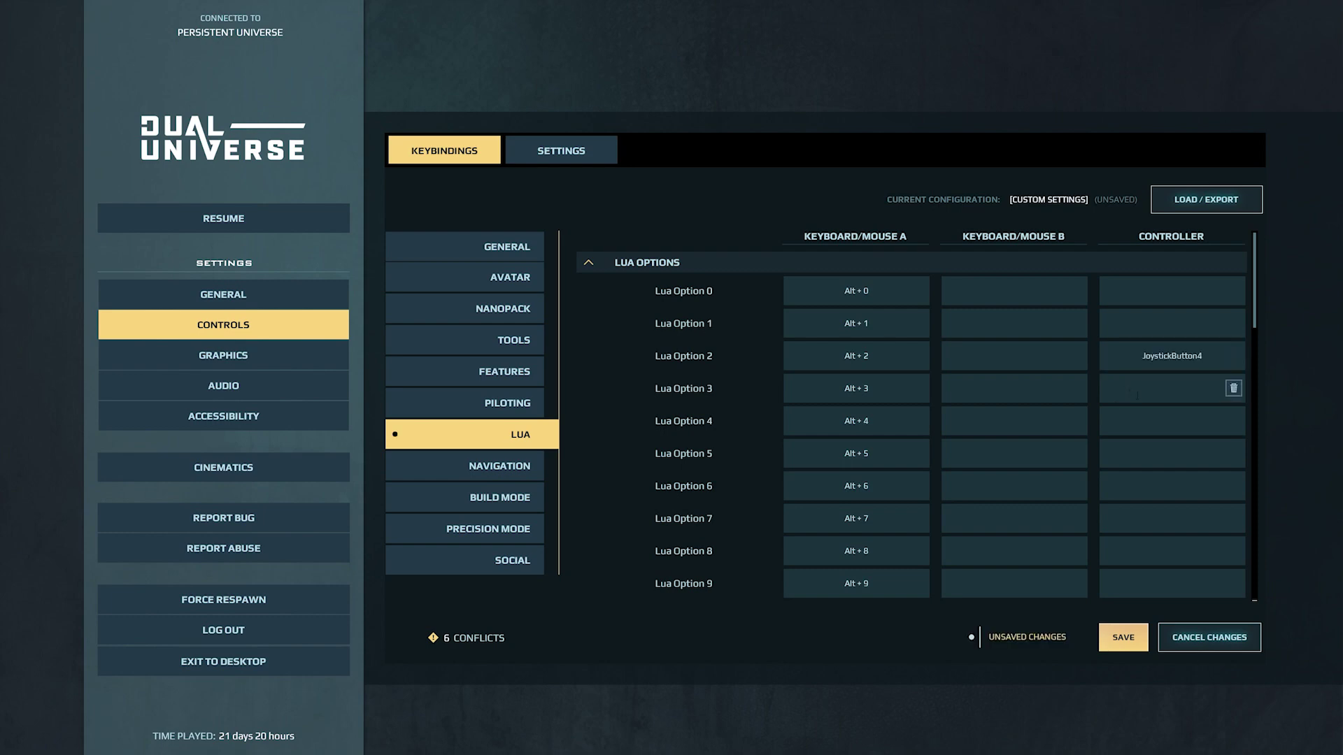
Try to rebind the controller input of Landing Gears in the piloting keybindings.
click(524, 405)
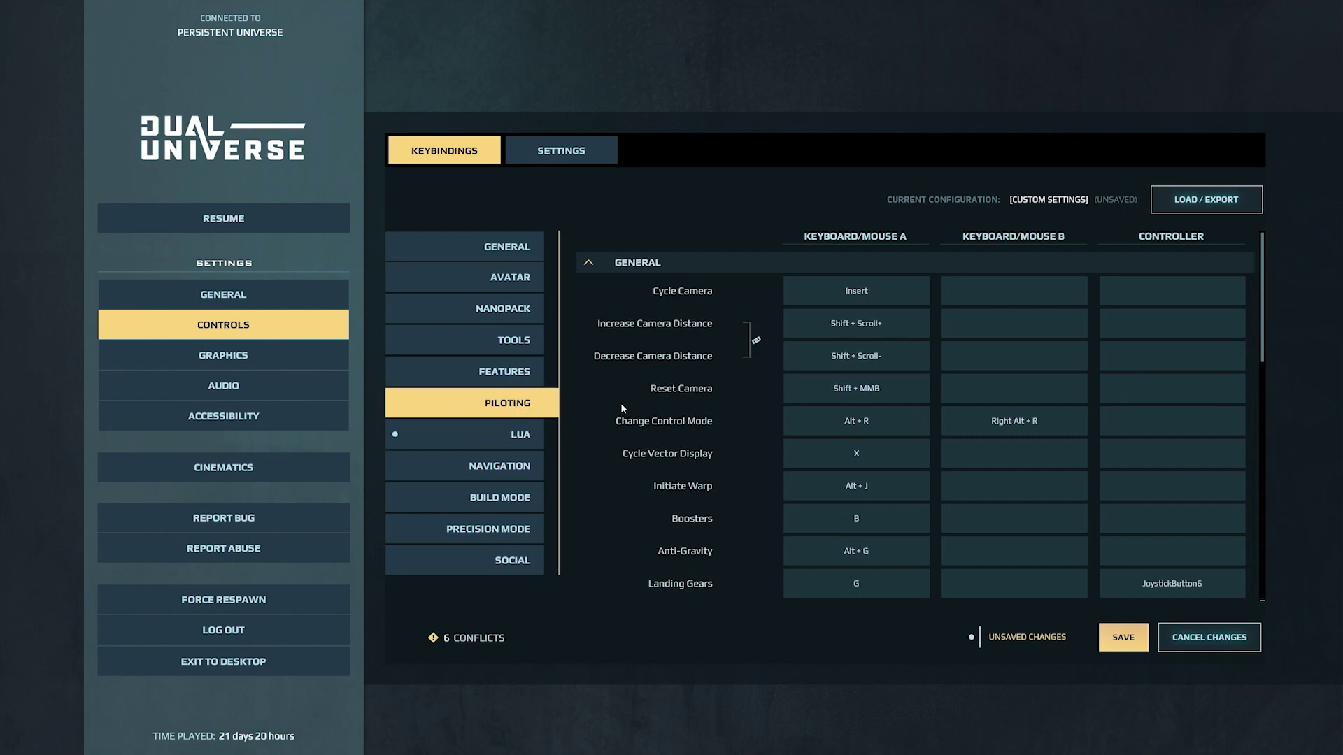
mouse_move(978, 449)
scroll(1076, 453, down, 3)
scroll(1078, 459, down, 1)
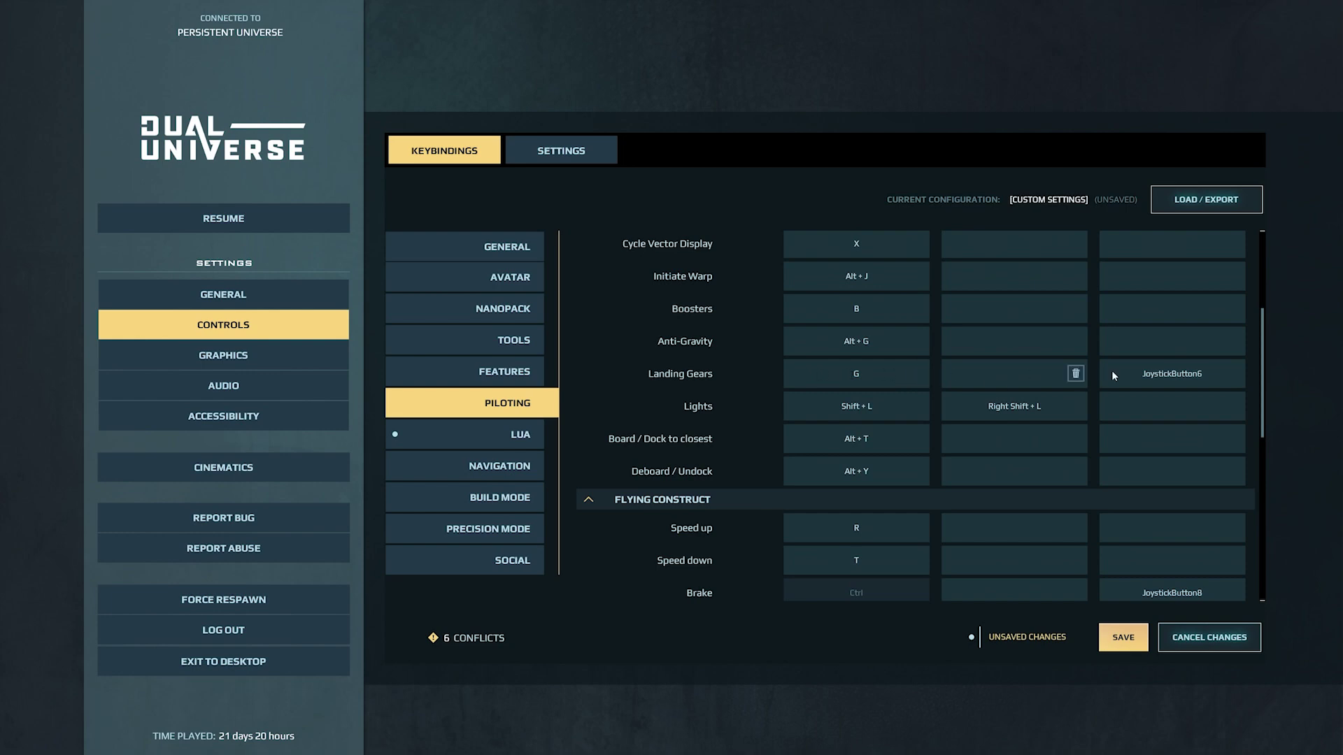
click(1139, 374)
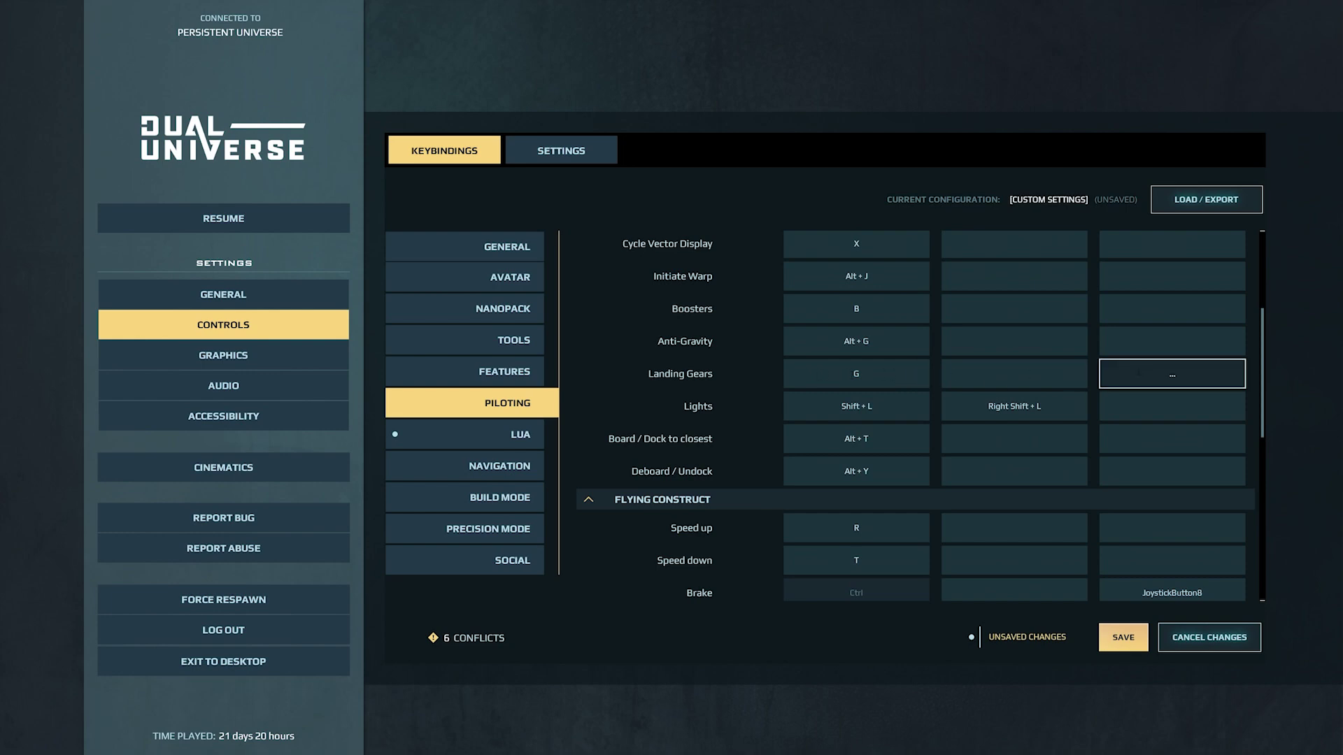
key(Escape)
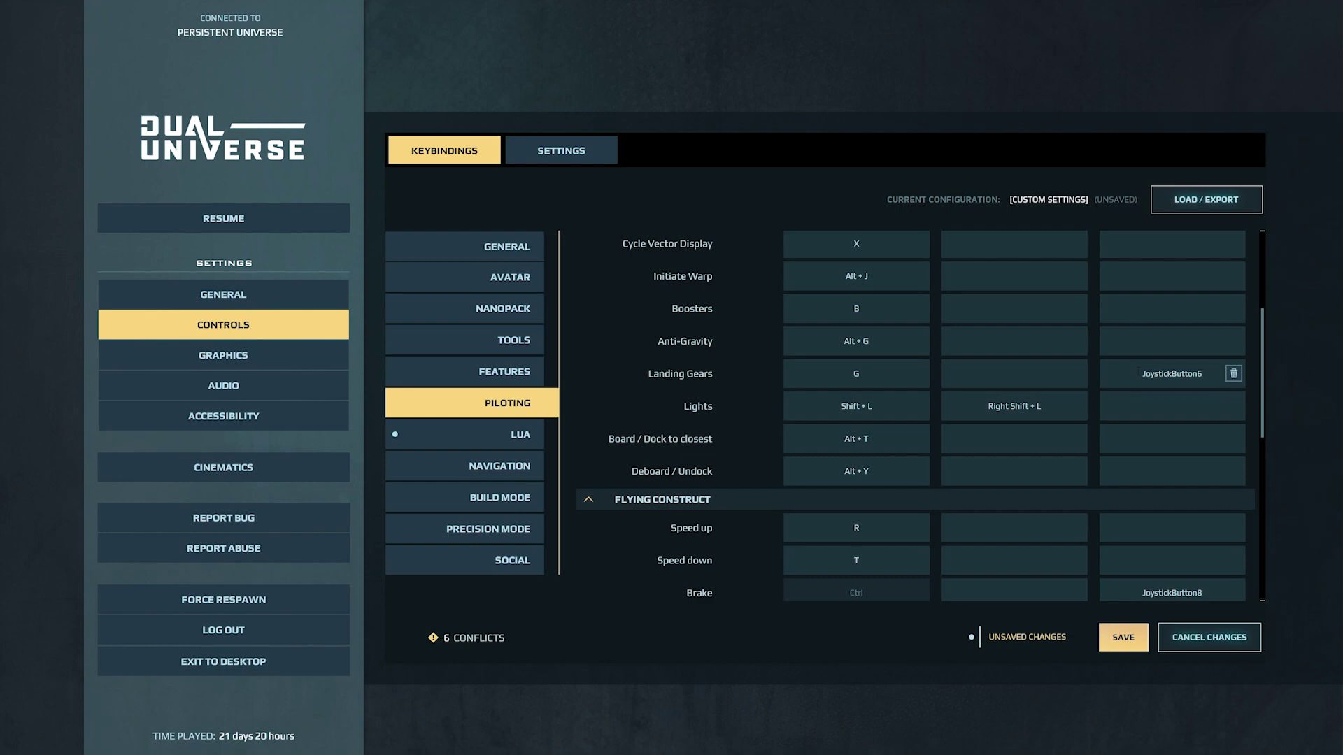
Examine the controller inputs in the piloting keybindings and in the Lua keybindings down to the Lua axes.
scroll(1182, 426, down, 3)
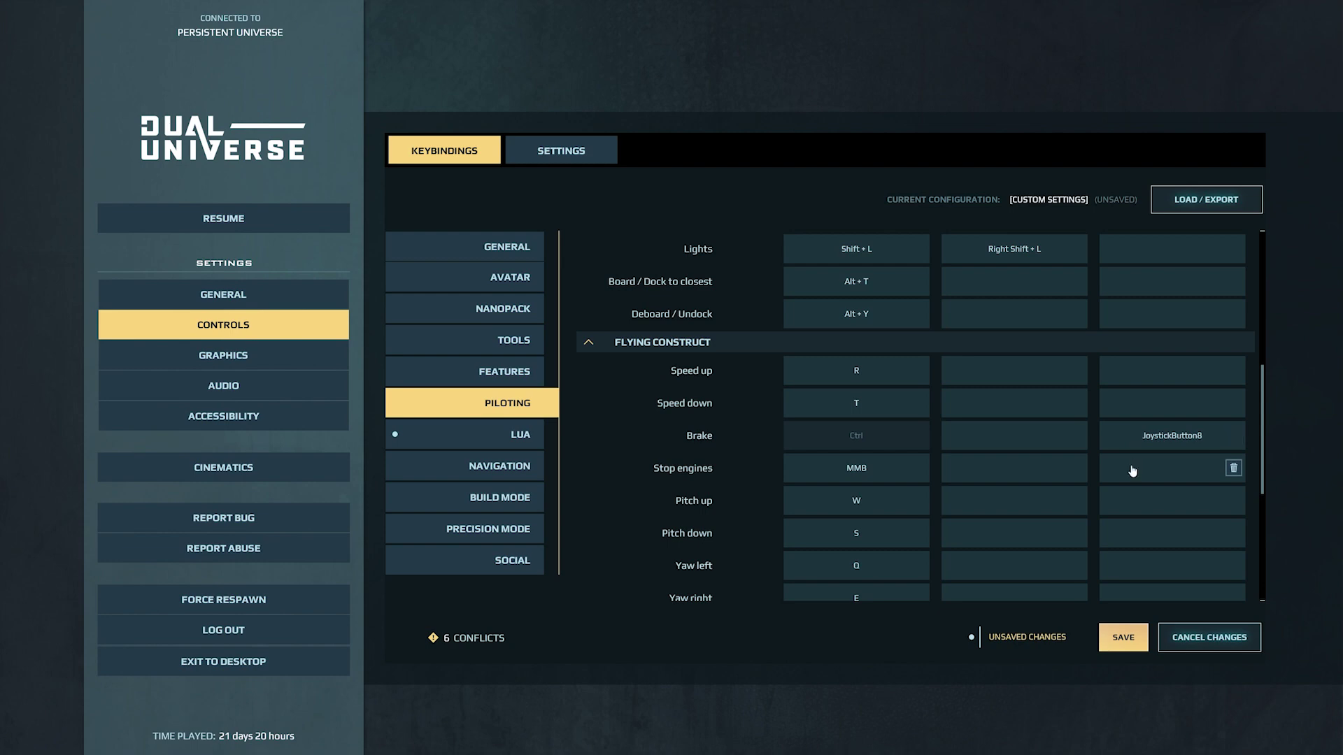
scroll(1132, 471, up, 3)
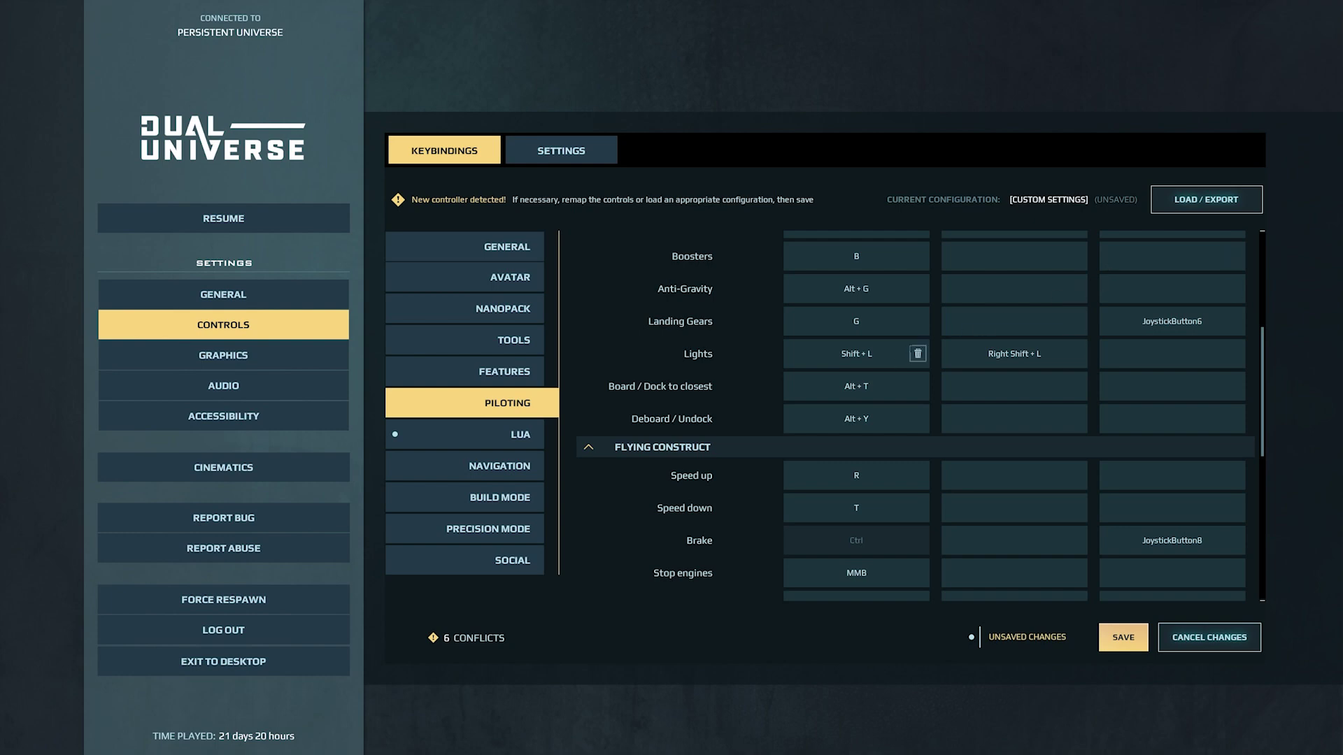
click(516, 440)
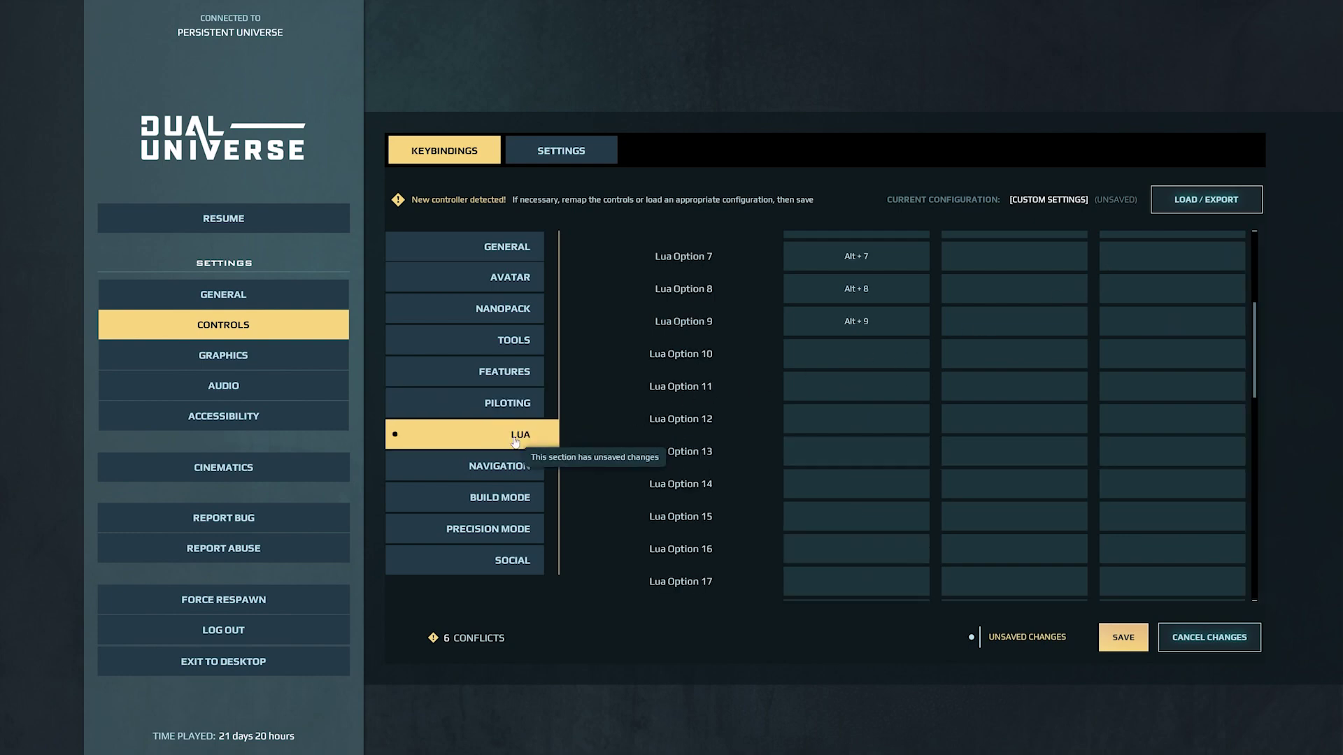
scroll(871, 467, down, 3)
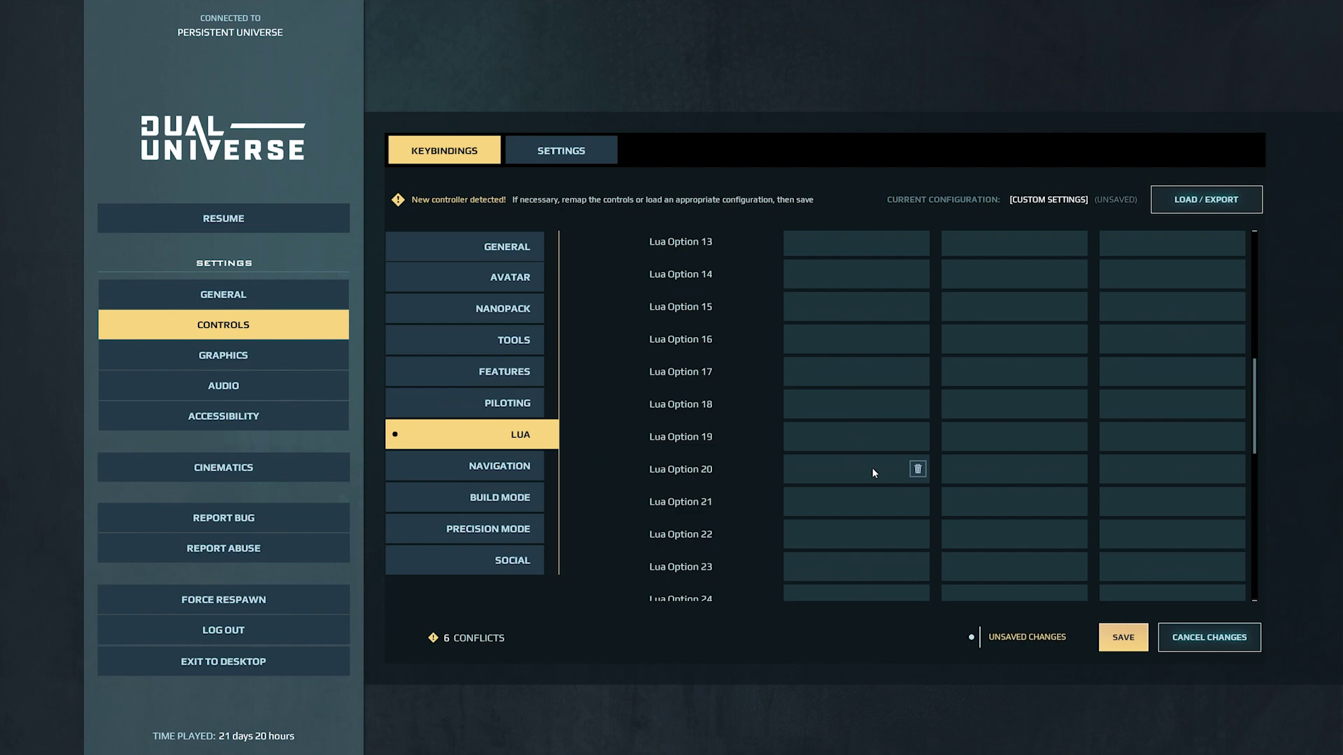
scroll(873, 473, up, 3)
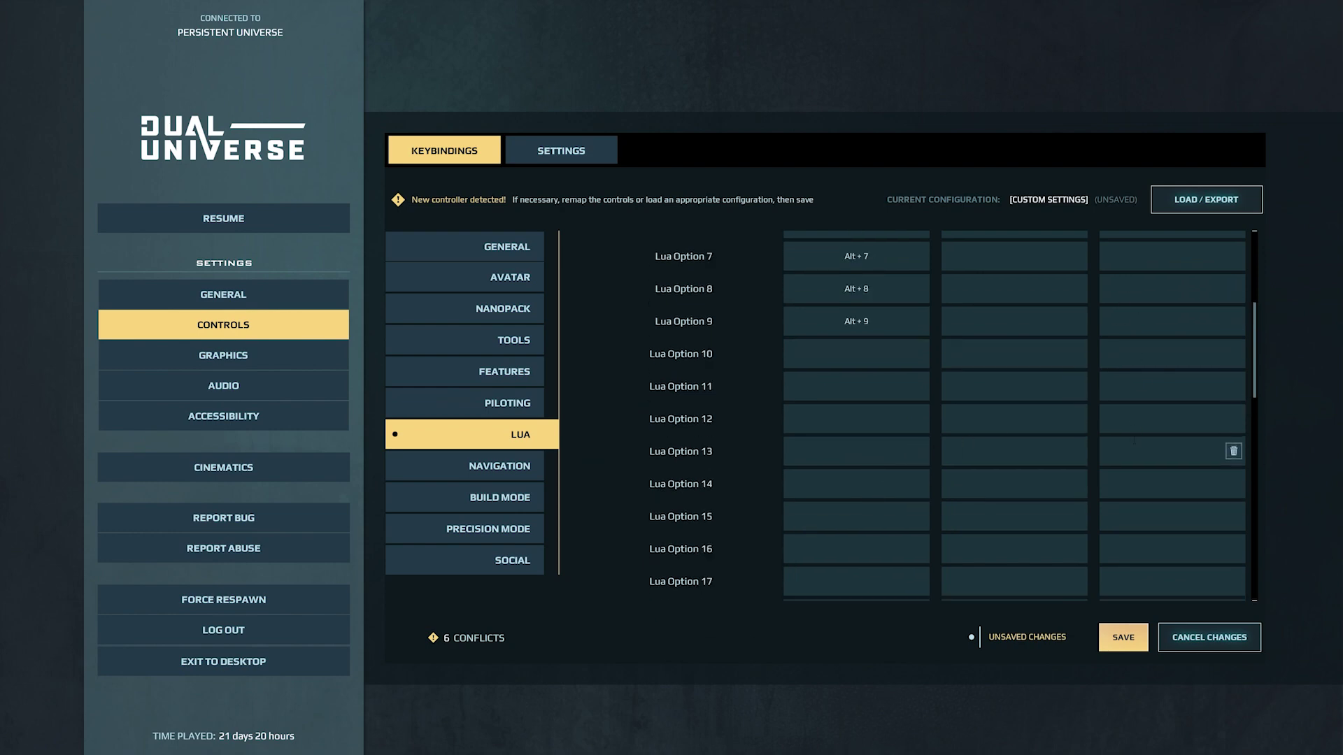
scroll(1133, 442, down, 10)
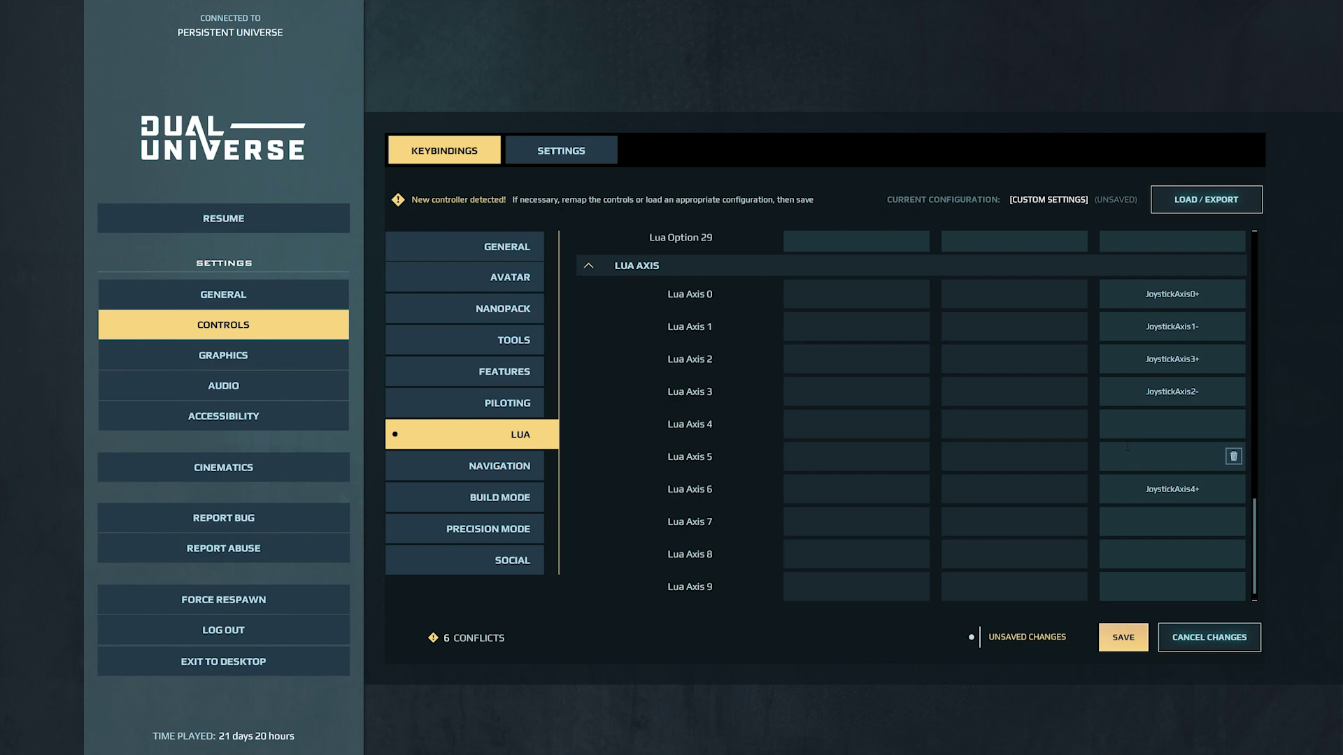
Bind the controller inputs of Speed up to Right Trigger+, Speed down to Left Trigger+, Brake to Right Bumper and Stop engines to Left Bumper.
click(515, 413)
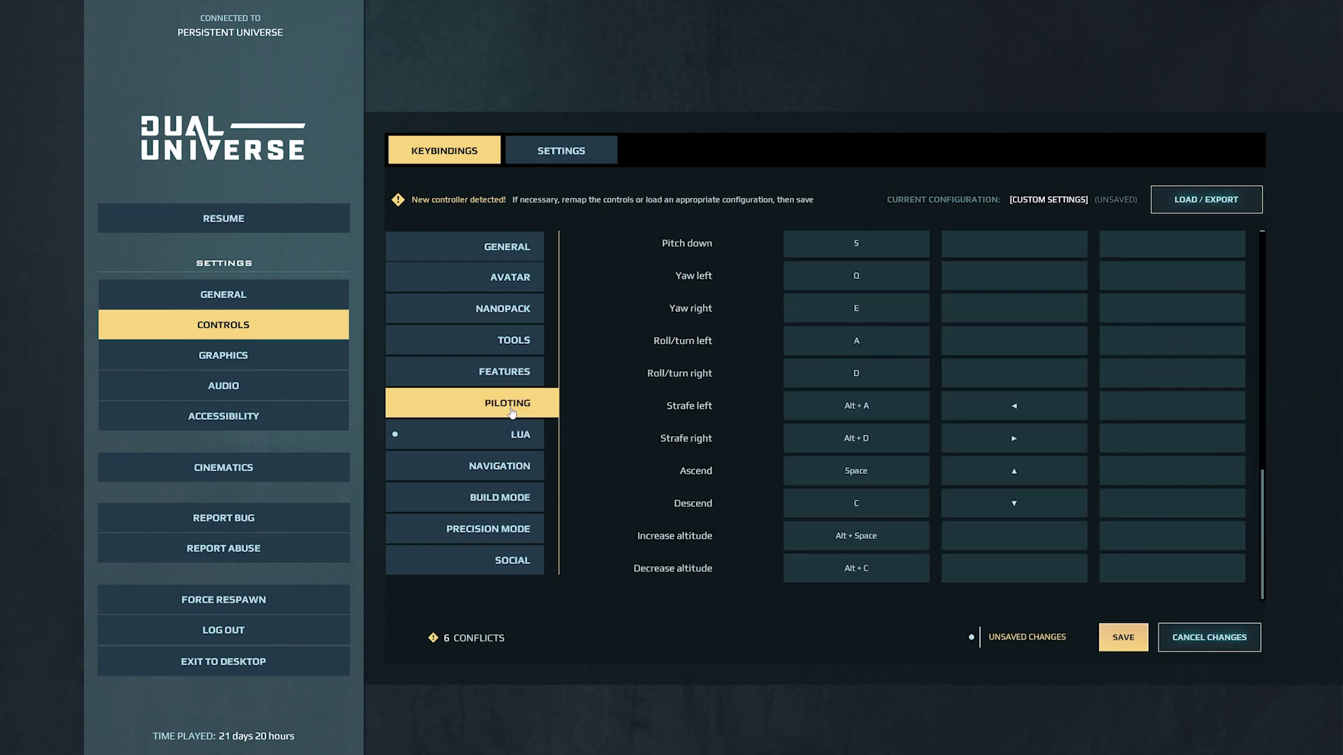
scroll(902, 501, up, 3)
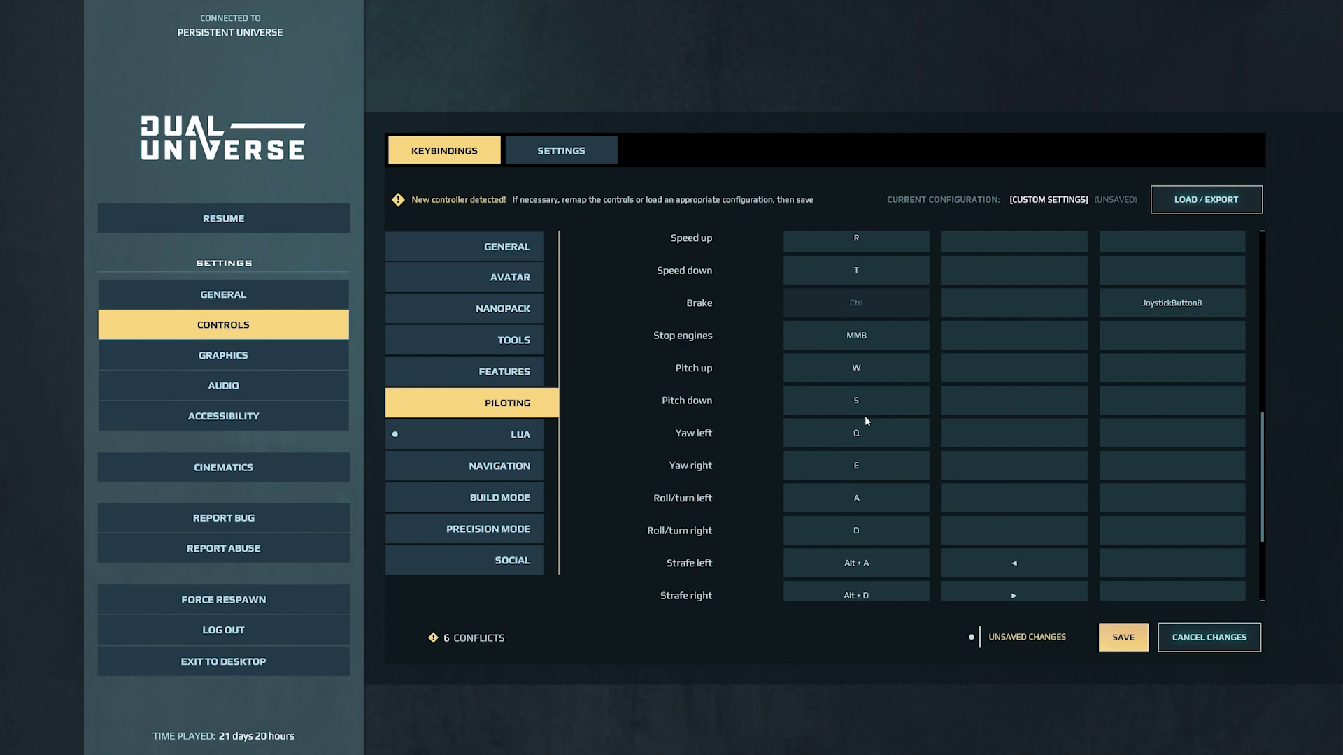
scroll(864, 416, up, 1)
click(1155, 290)
click(1170, 288)
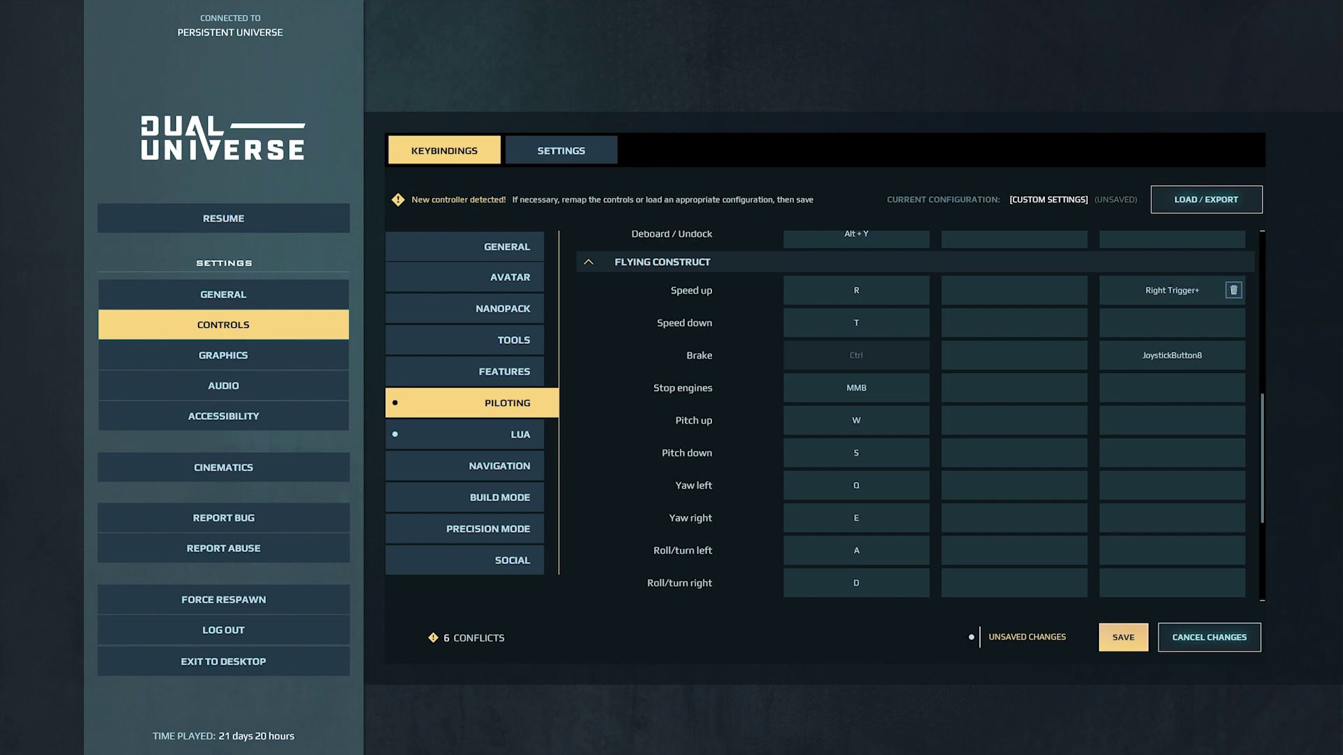
click(1172, 322)
click(1172, 356)
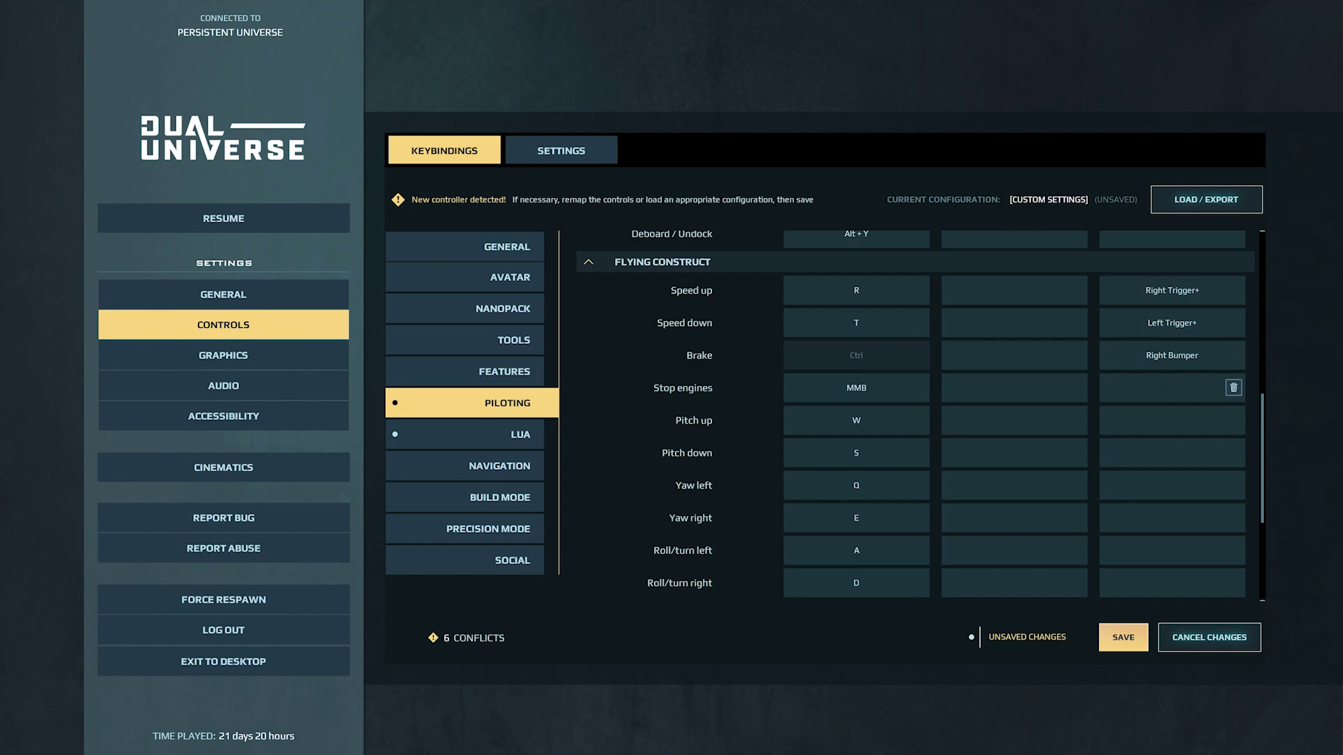
click(1161, 387)
Clear the controller input of Landing Gears in the piloting keybindings.
scroll(1161, 382, down, 6)
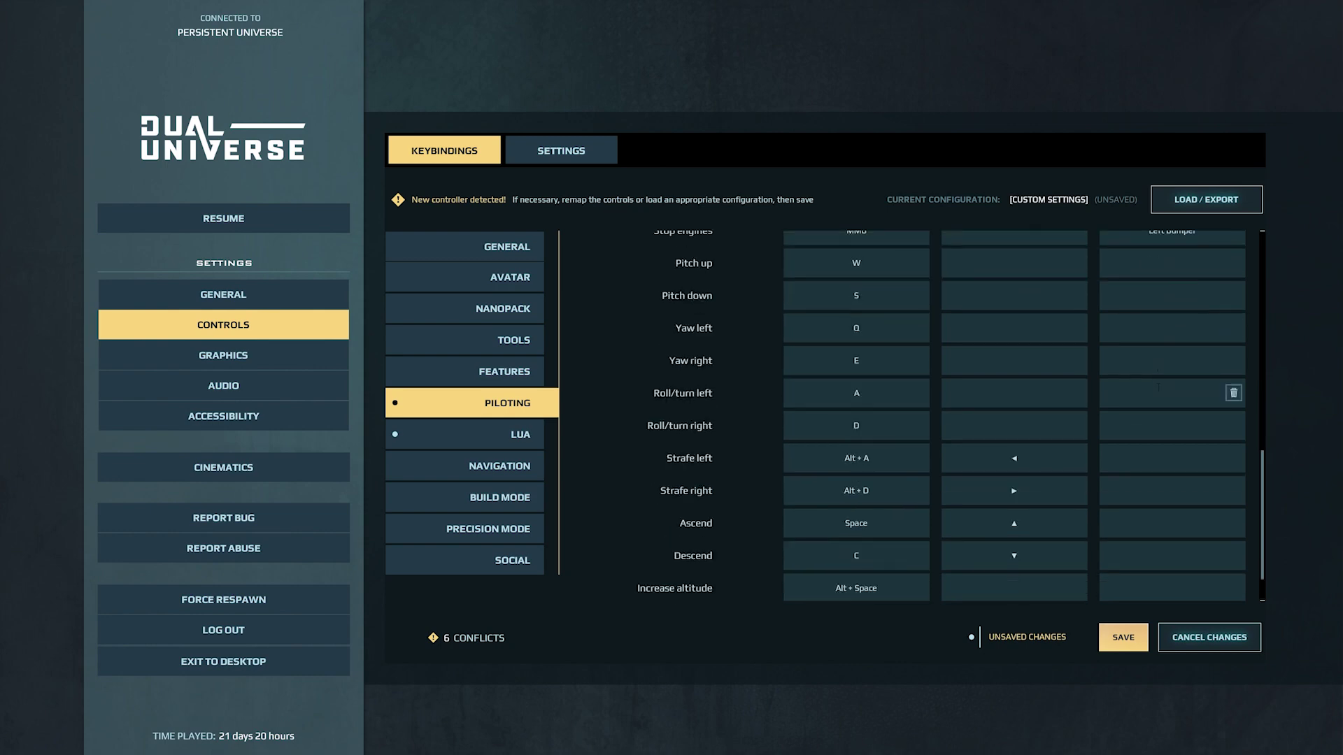
scroll(1158, 383, up, 12)
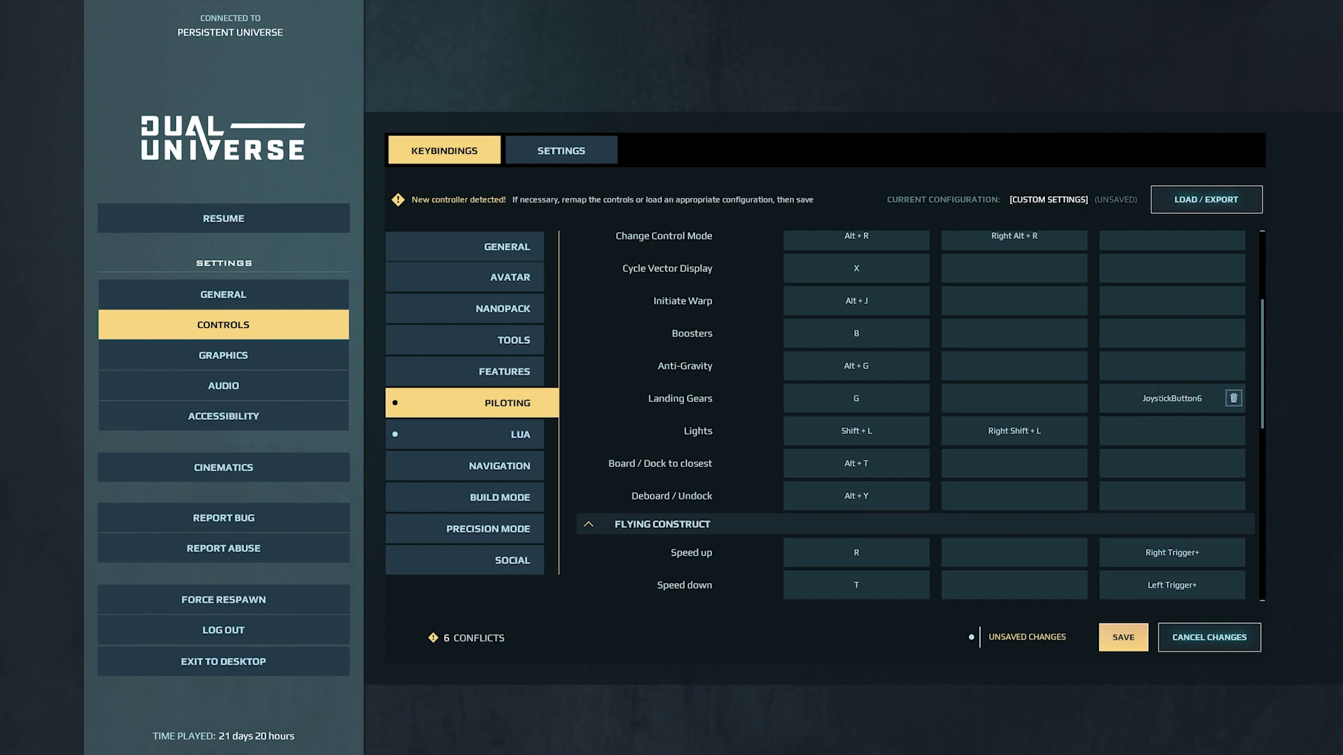
click(1233, 398)
Bind the controller inputs of Lua Option 2 to Y Button and Lua Option 3 to D-Pad Up.
click(516, 440)
drag(1256, 335, 1256, 262)
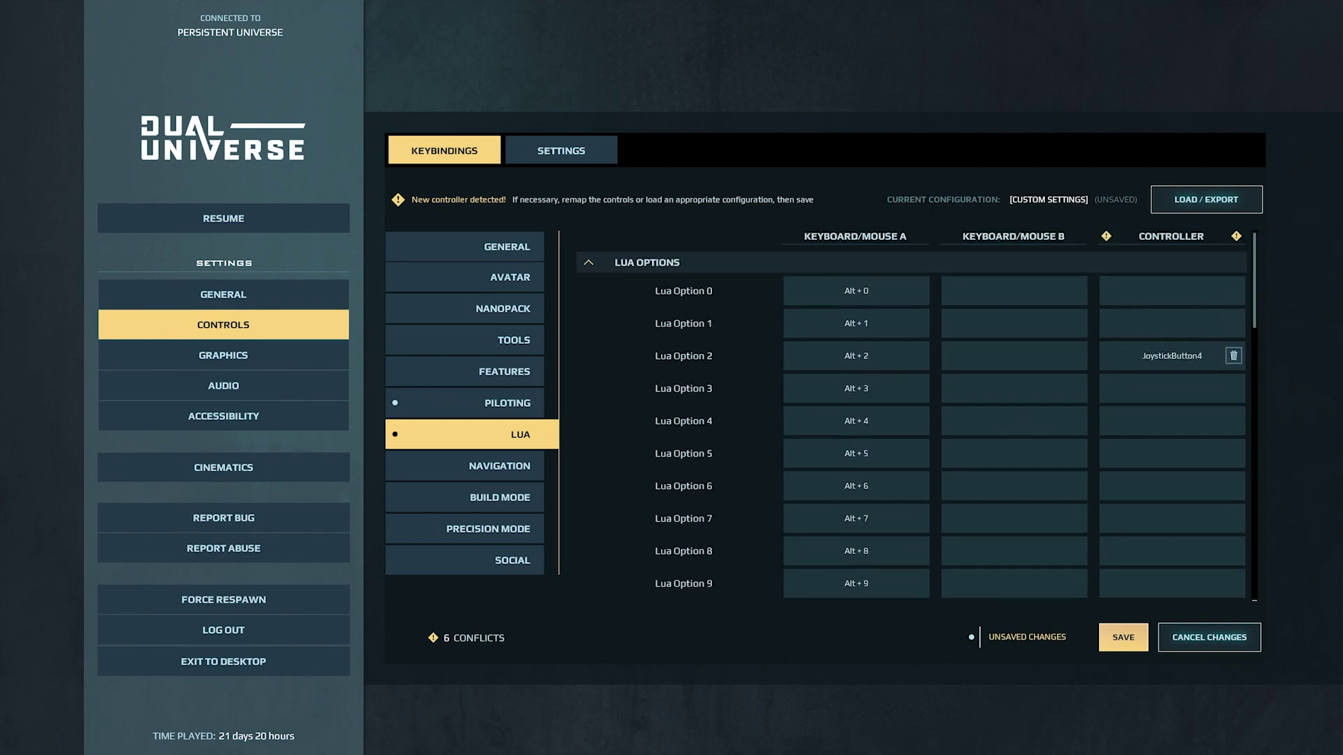
click(1160, 356)
click(1163, 386)
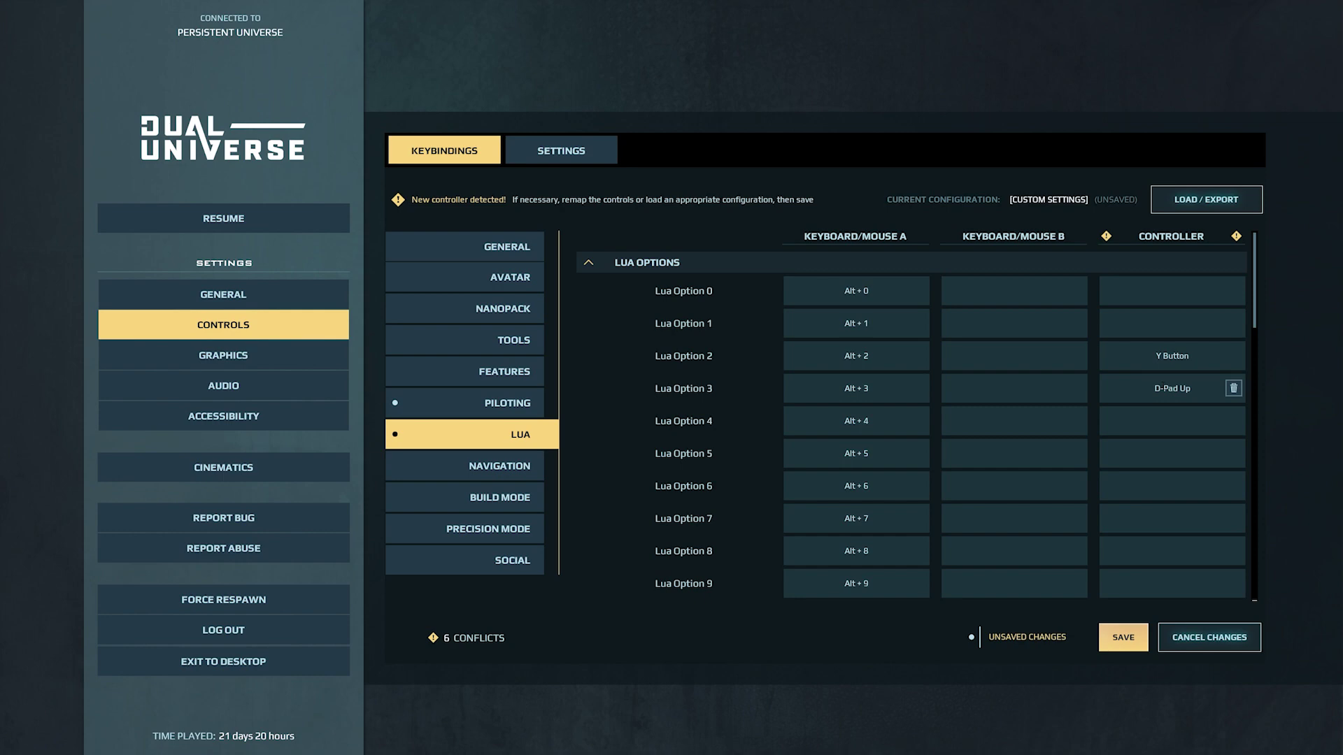
Examine the controller inputs of the avatar keybindings, from movement and look axes to the jetpack controls, and return to the piloting keybindings.
click(523, 281)
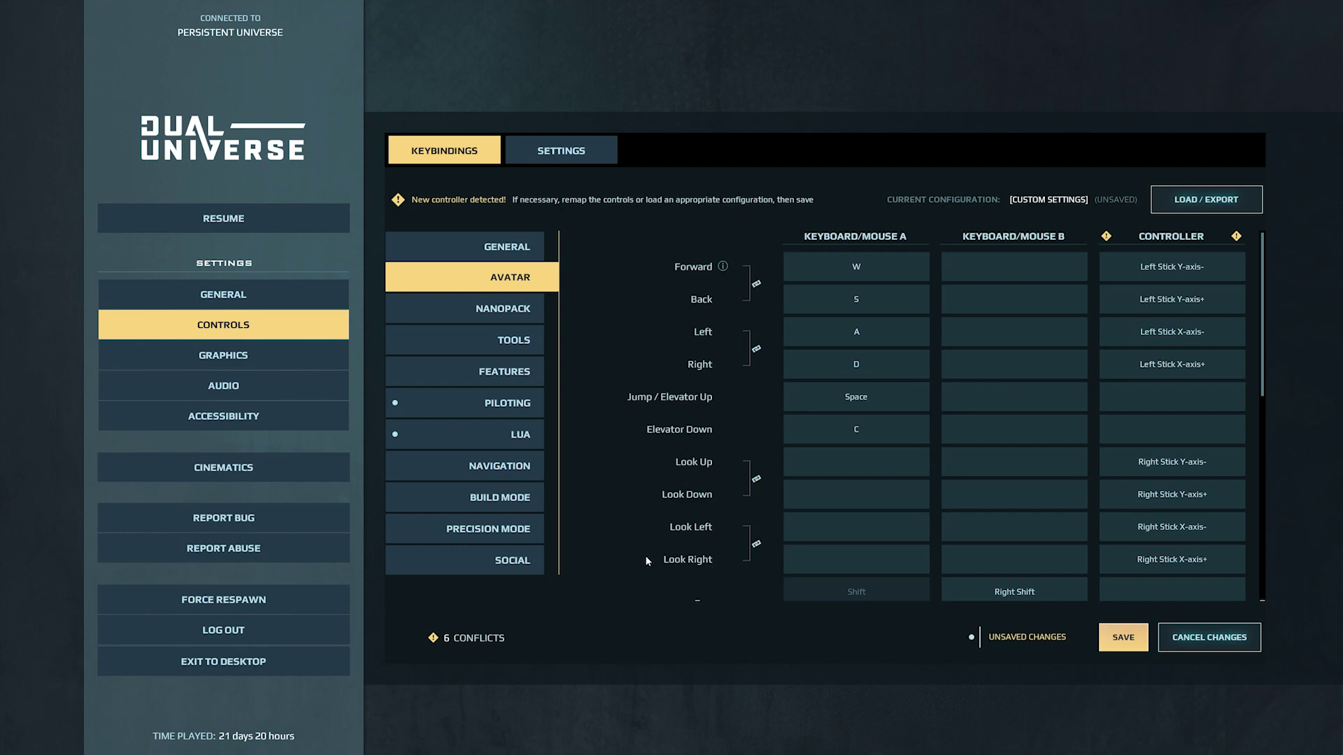
mouse_move(1117, 464)
click(1119, 261)
scroll(1116, 448, down, 3)
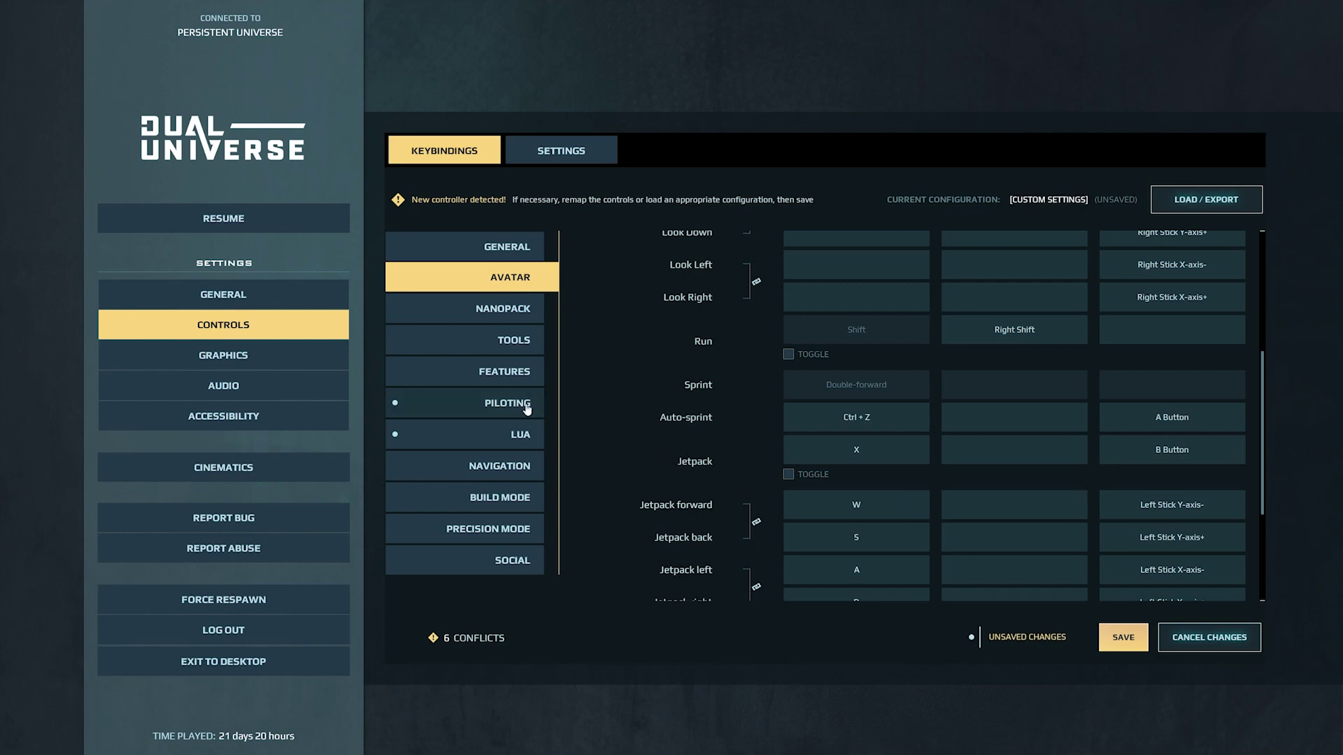
click(526, 408)
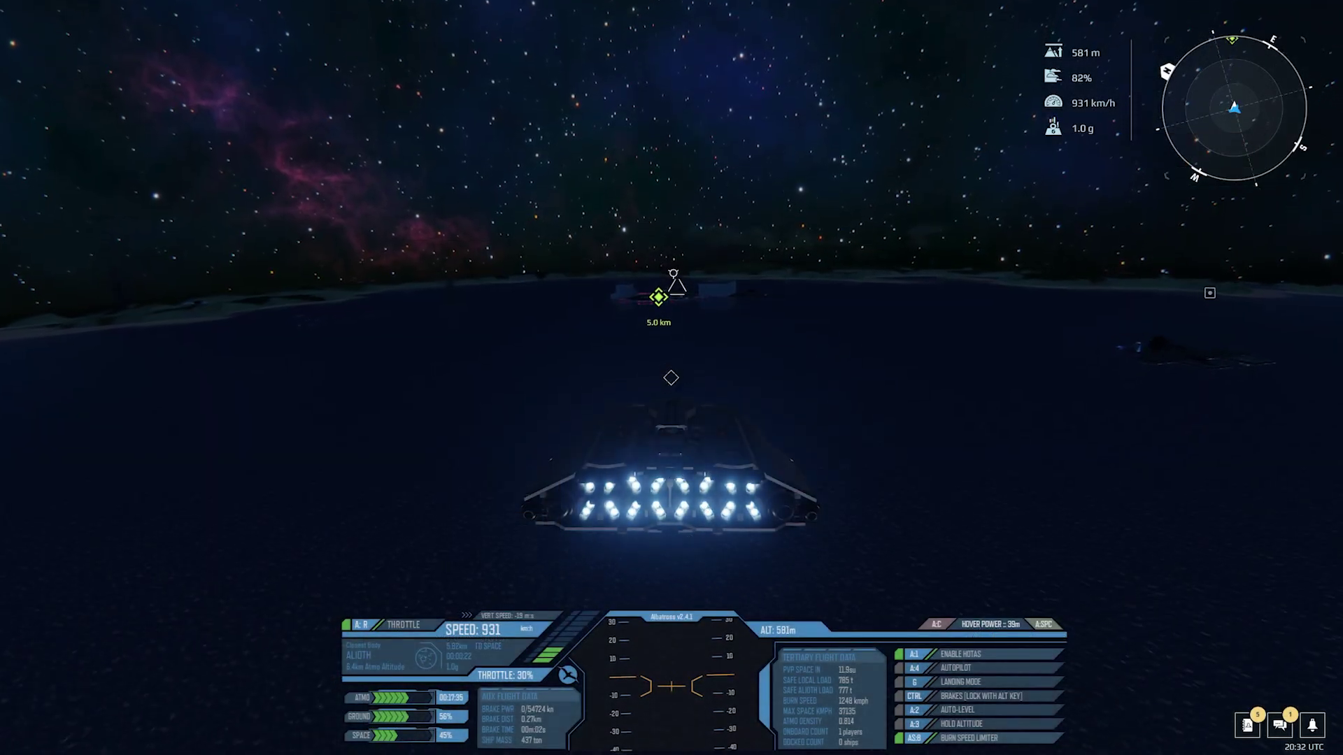
Fly the ship down to the parking platform, braking on approach, follow its marked lane at about 50 m altitude and raise the throttle to 26%.
key(s)
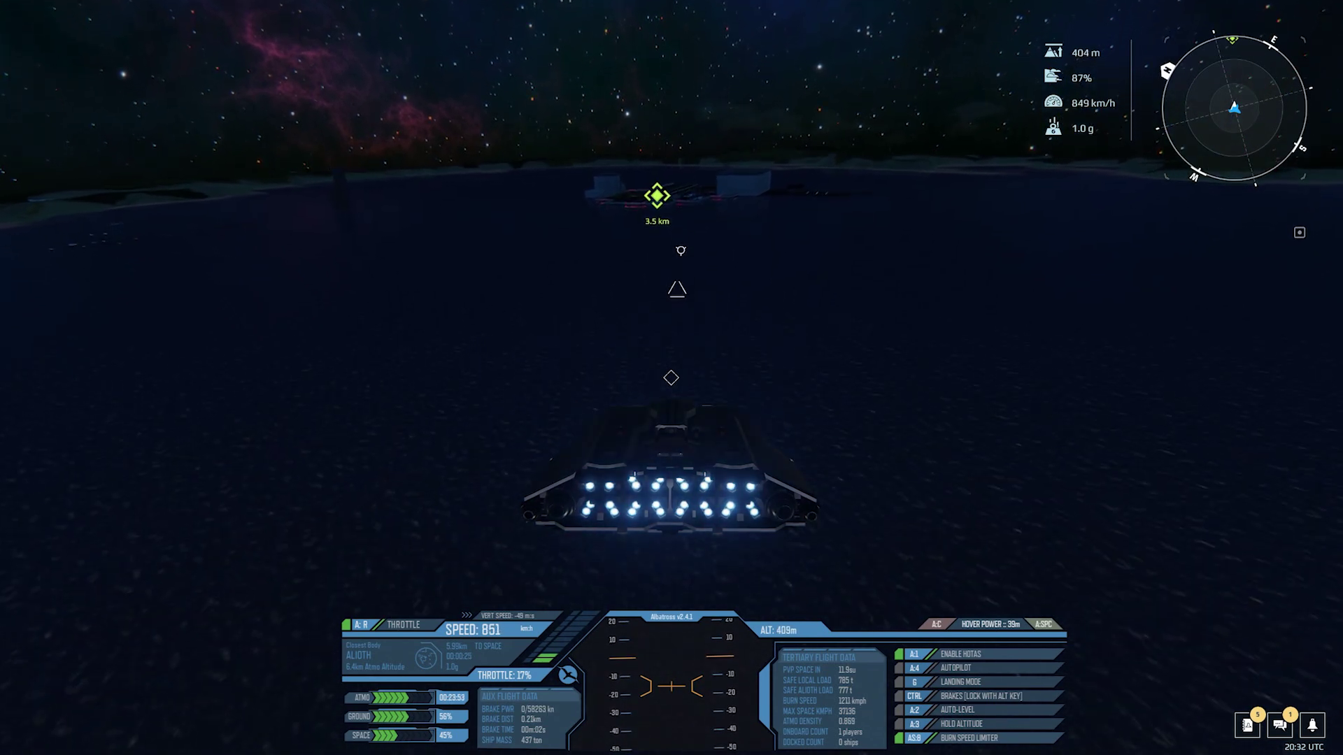
key(ctrl)
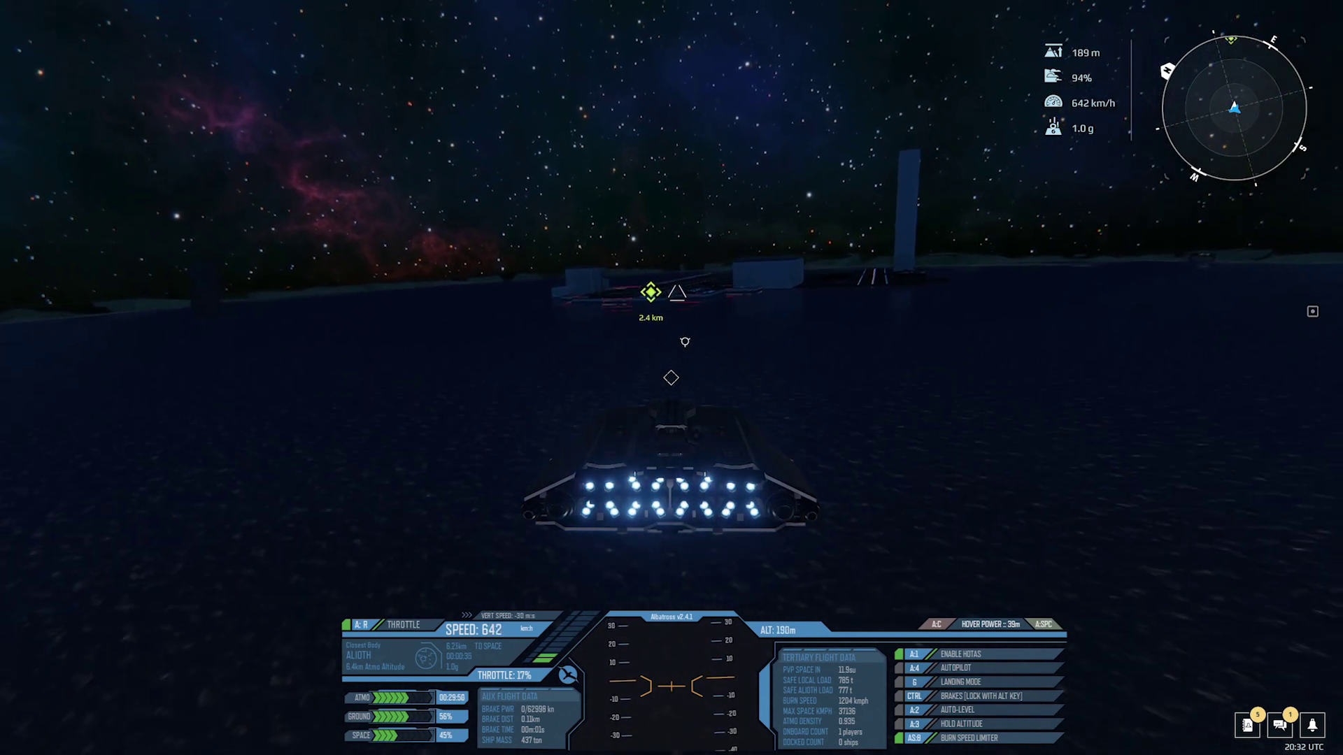
key(d)
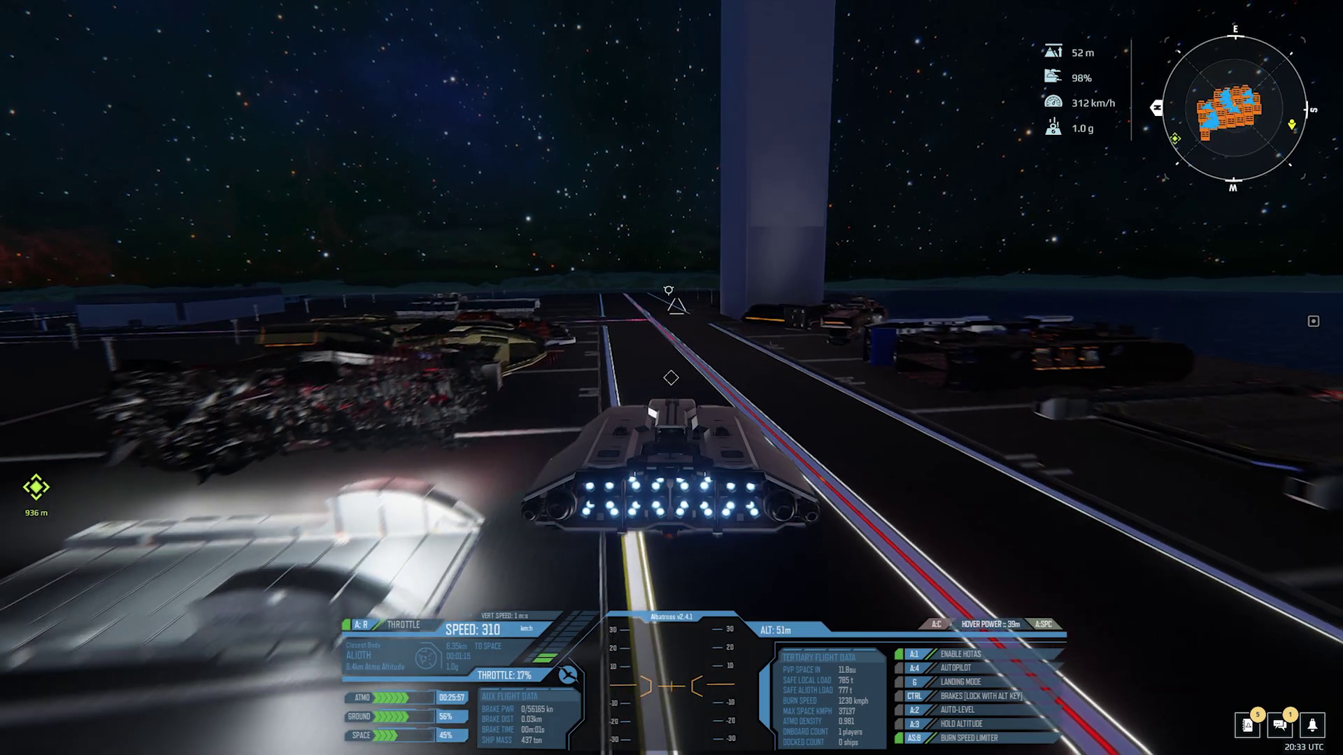
scroll(671, 378, up, 2)
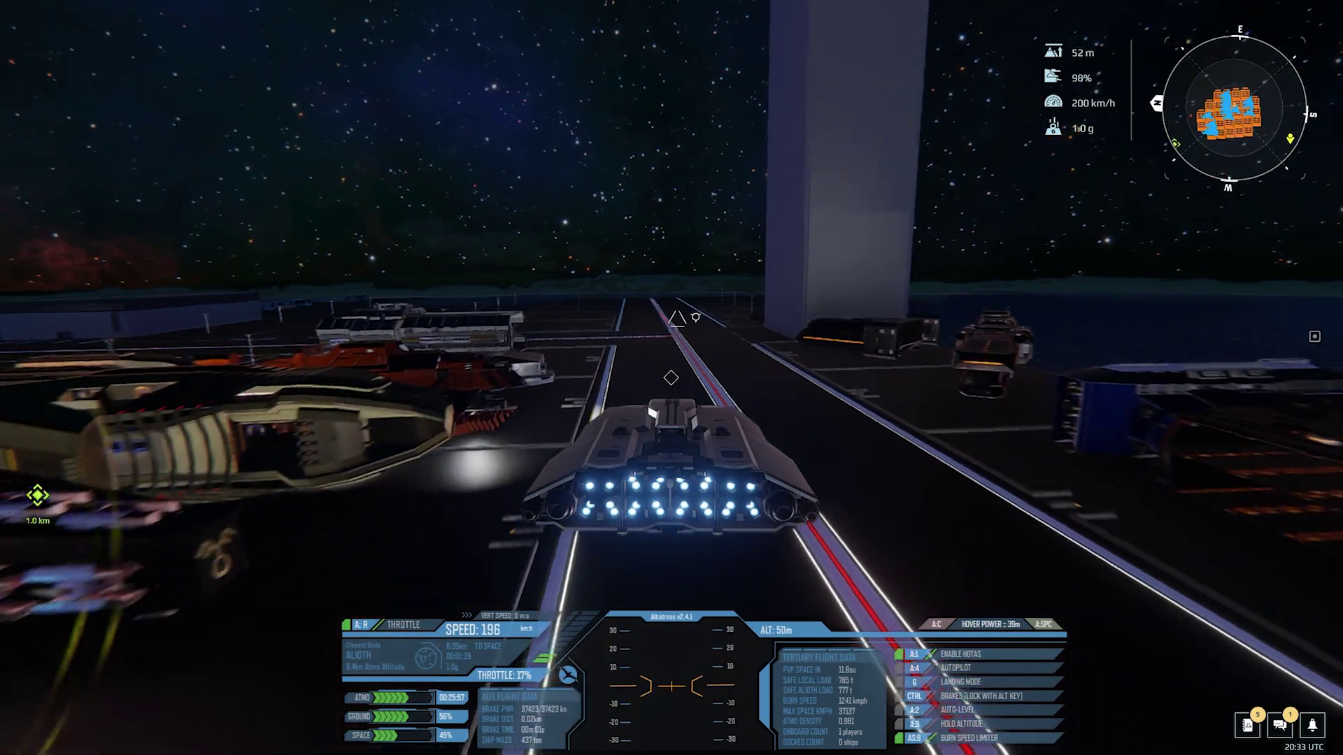
scroll(671, 378, up, 2)
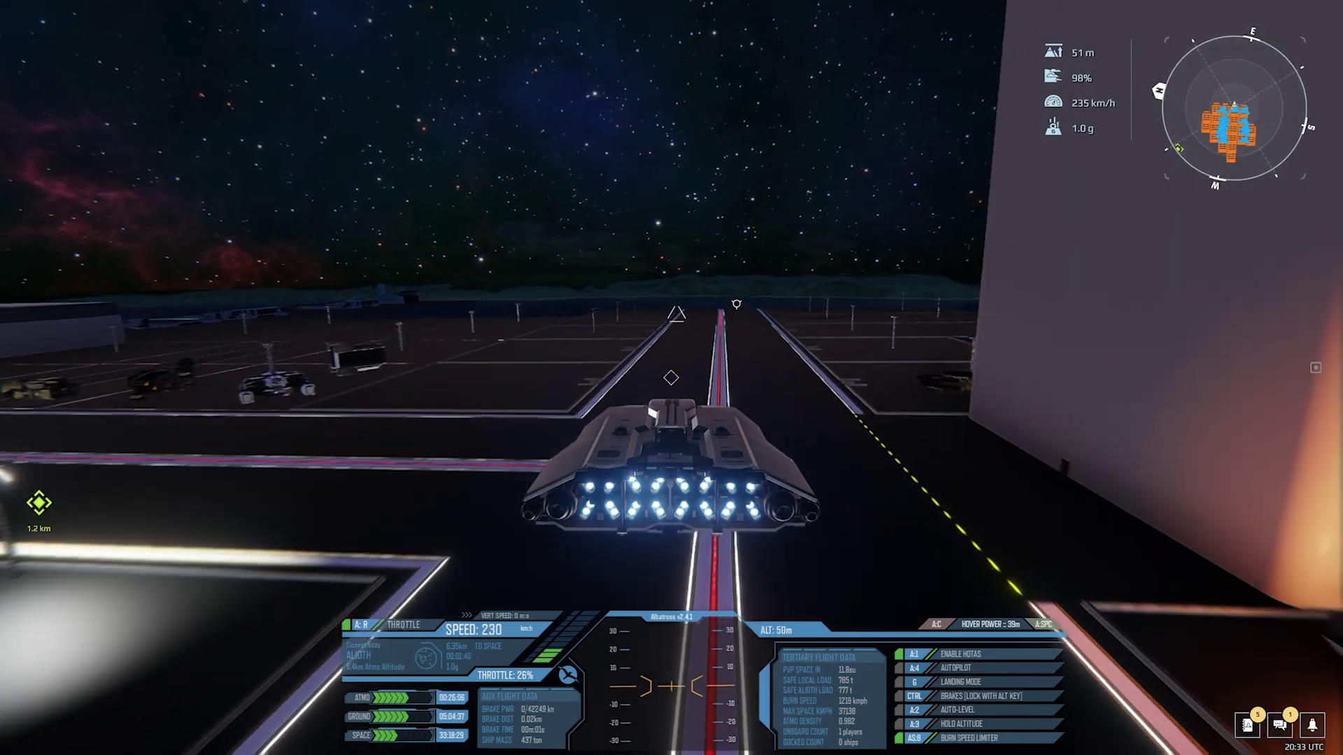
Turn the ship left above the parking platform while raising the throttle to 30%.
key(a)
key(a)
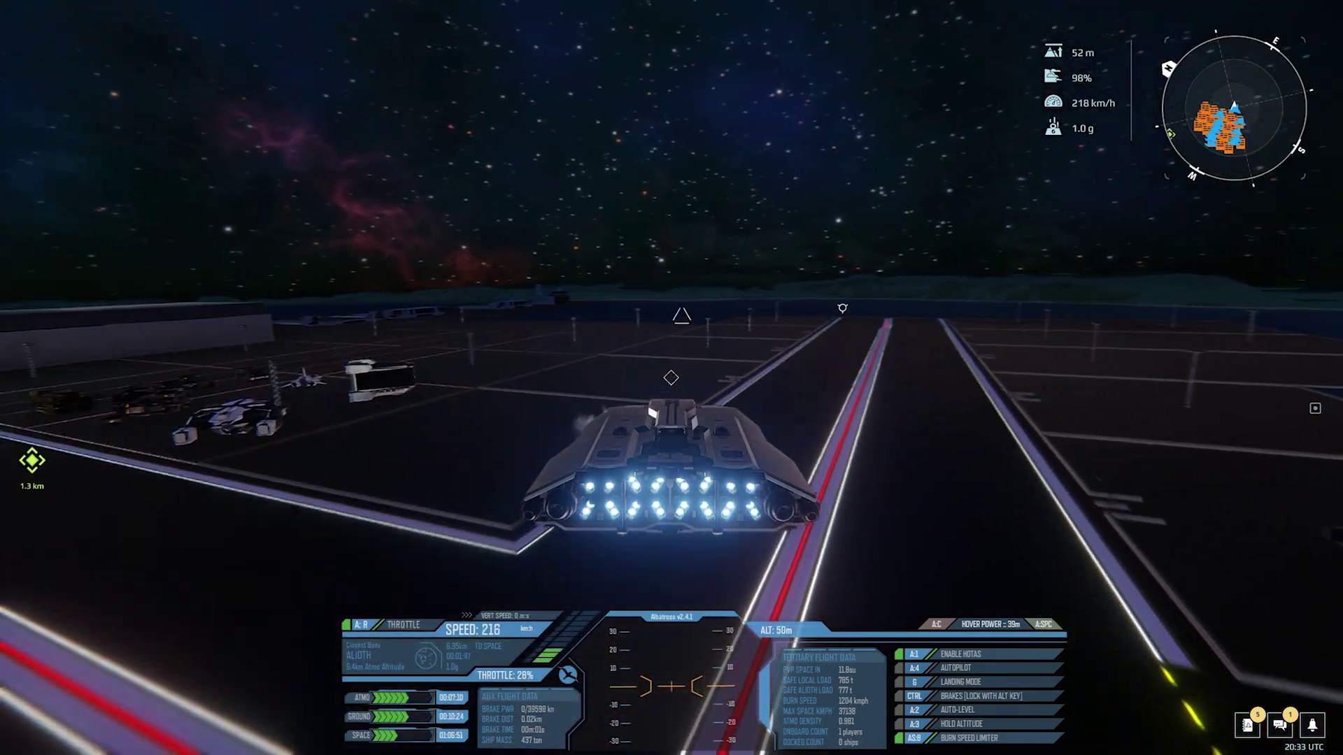
scroll(671, 378, up, 1)
key(a)
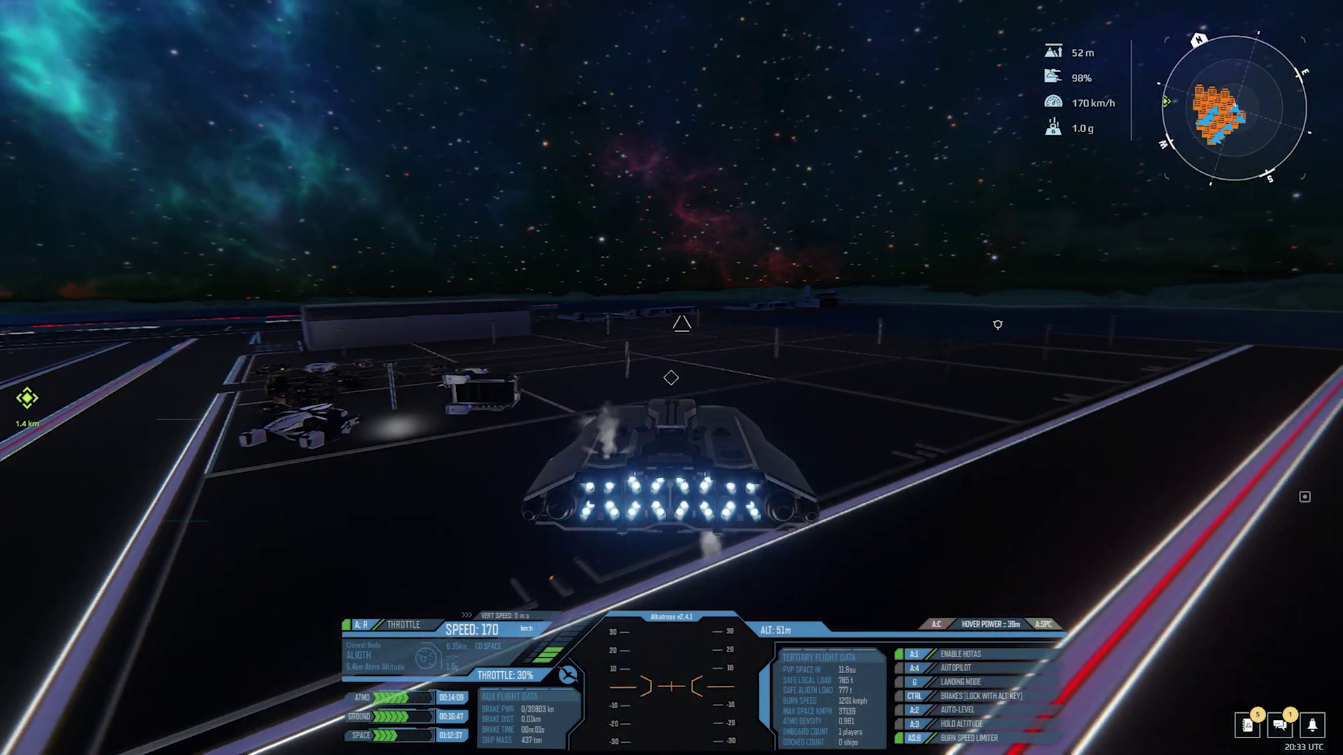
key(a)
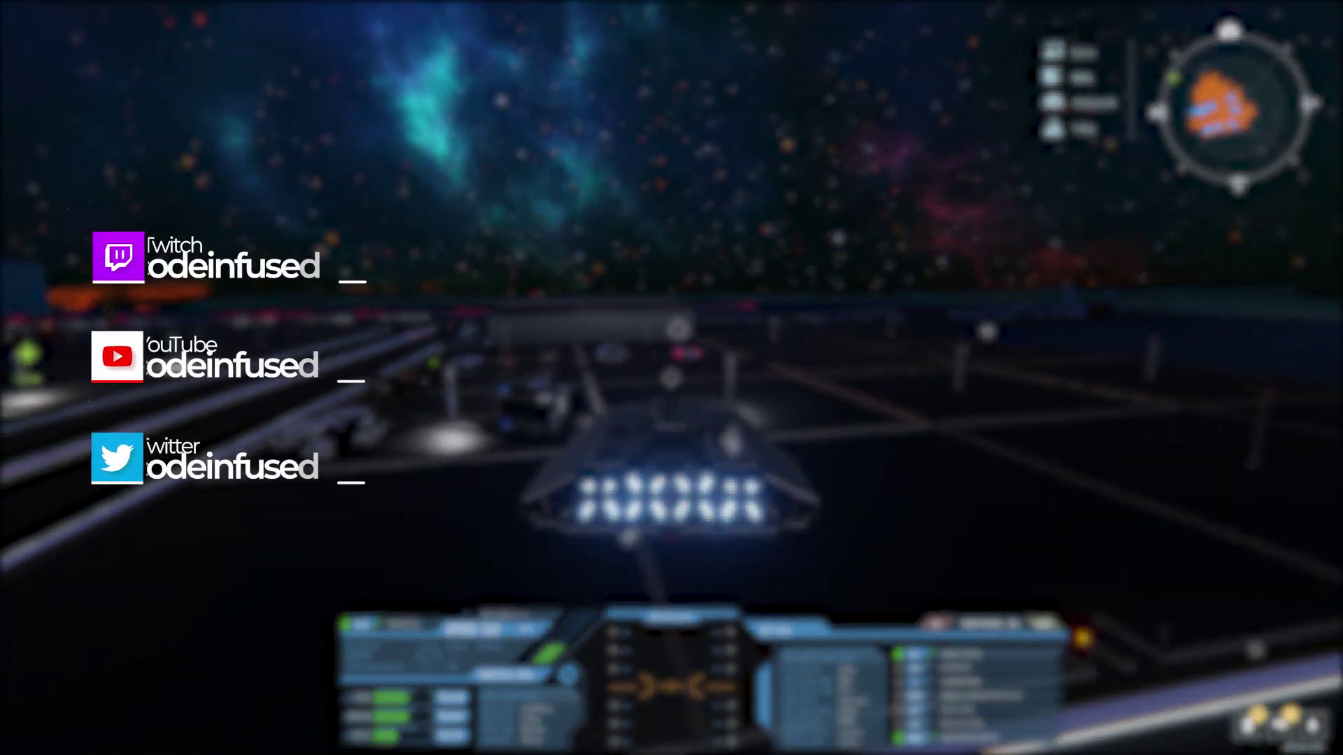
key(a)
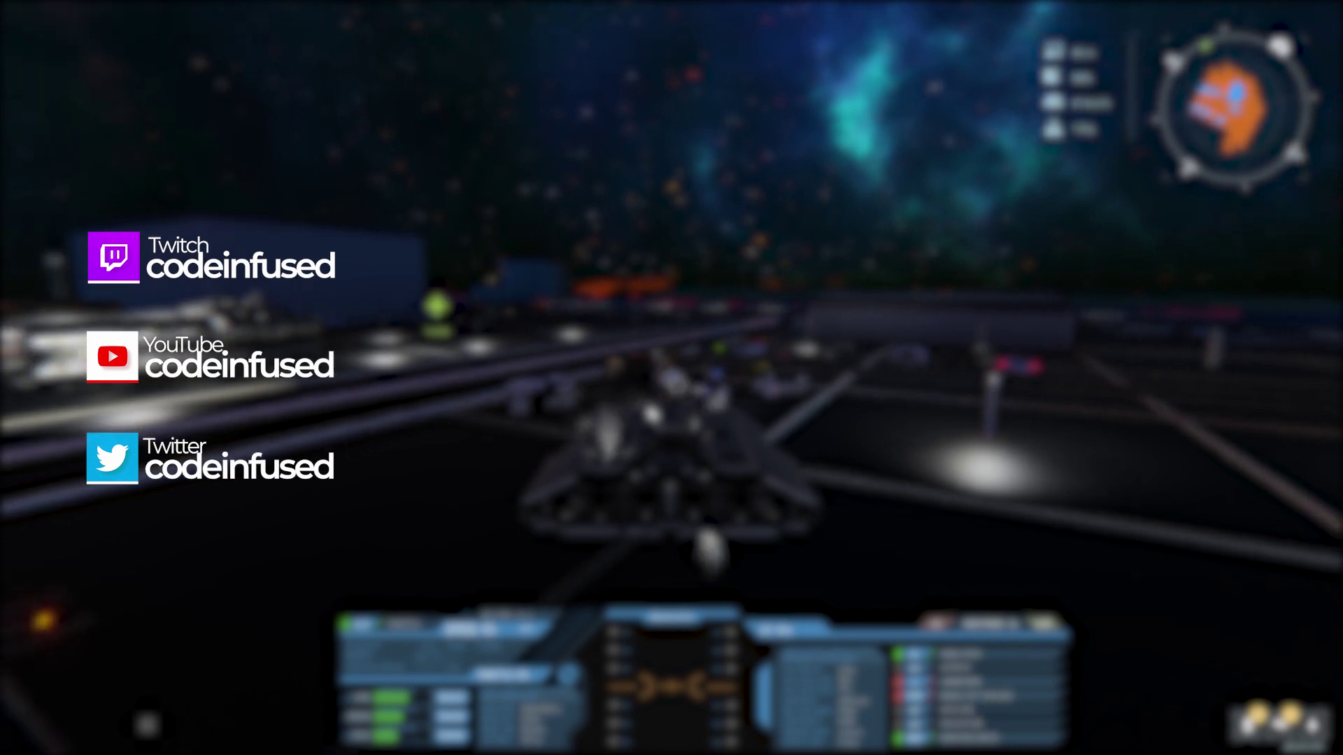